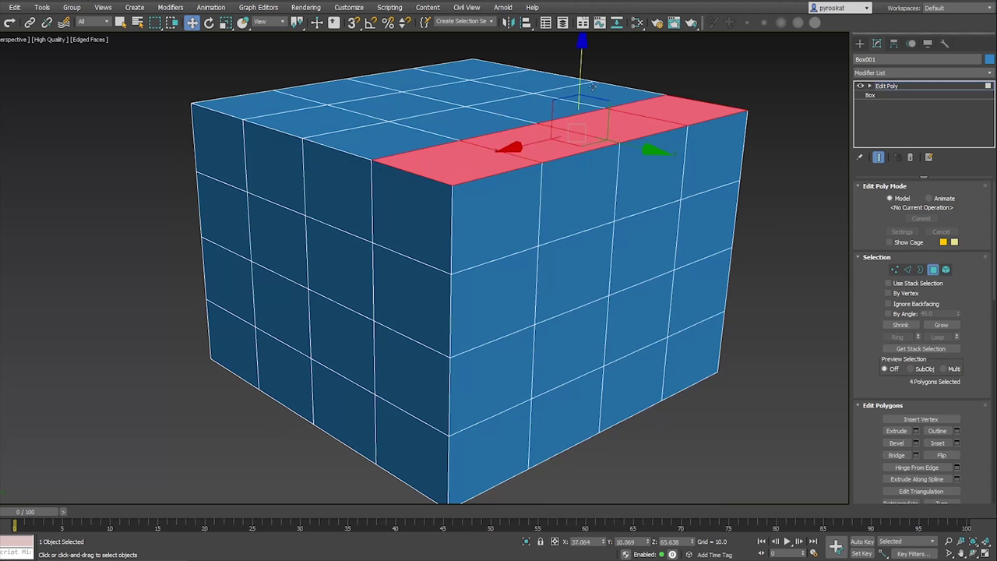
Step: Lower the four top faces into a step and add a second Edit Poly modifier
{"action": "left_click_drag", "start_coordinate": [577, 73], "coordinate": [572, 264]}
{"action": "key", "text": "4"}
{"action": "type", "text": "x"}
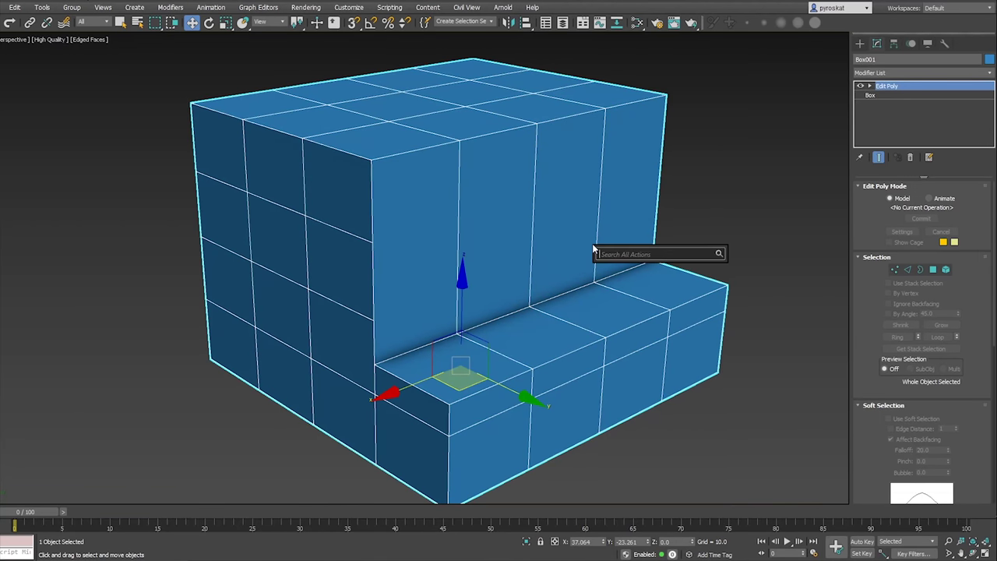
{"action": "type", "text": "edit pol"}
{"action": "left_click", "coordinate": [630, 272]}
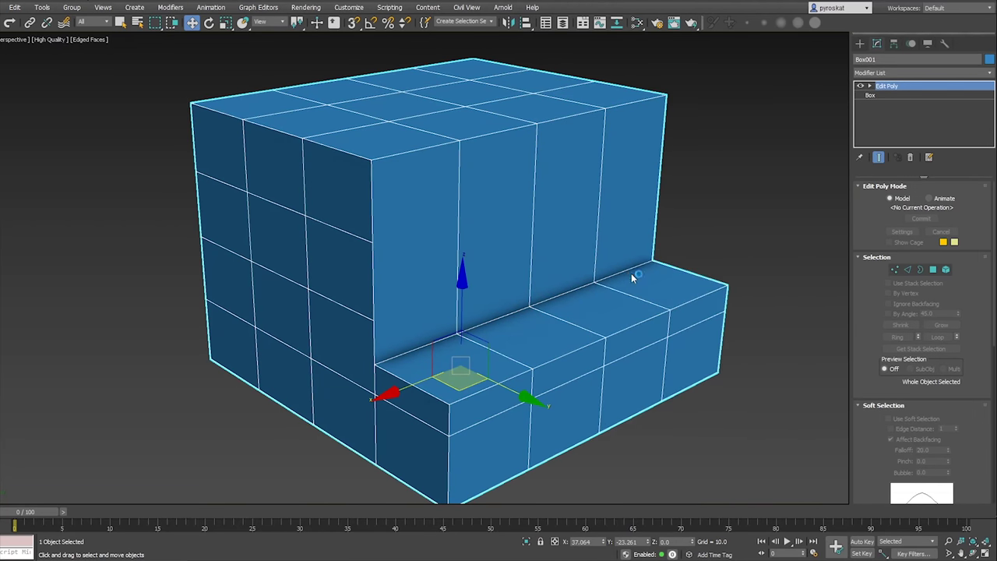
Step: Select four top faces, push them down through the box and delete them
{"action": "key", "text": "4"}
{"action": "left_click", "coordinate": [433, 101]}
{"action": "left_click", "coordinate": [459, 86], "text": "ctrl"}
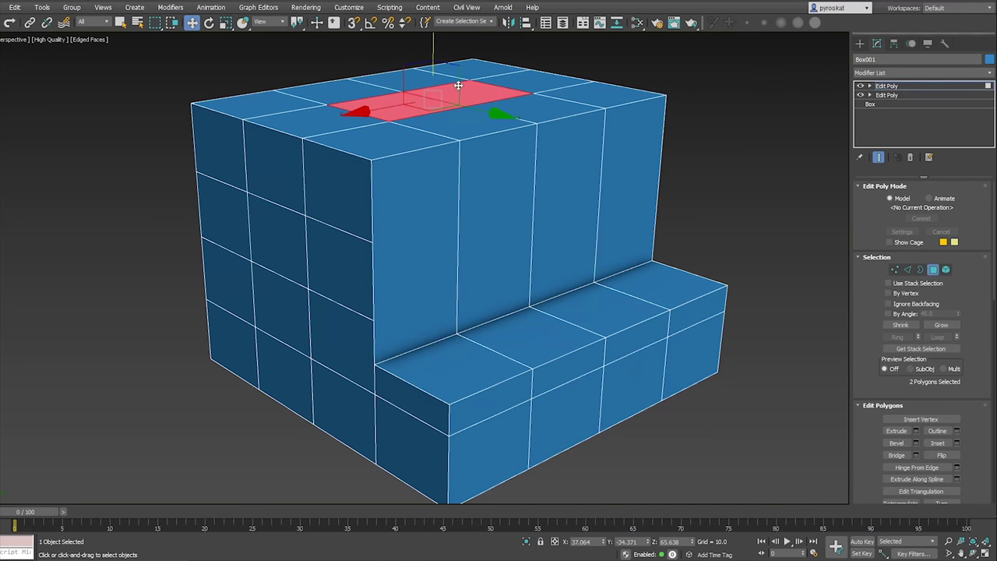
{"action": "left_click", "coordinate": [506, 102], "text": "ctrl"}
{"action": "left_click", "coordinate": [473, 129], "text": "ctrl"}
{"action": "left_click_drag", "start_coordinate": [467, 56], "coordinate": [466, 361]}
{"action": "key", "text": "Delete"}
Step: Delete two faces on the box's front to open a hole
{"action": "middle_click_drag", "start_coordinate": [528, 248], "coordinate": [453, 287], "text": "alt"}
{"action": "left_click", "coordinate": [404, 287]}
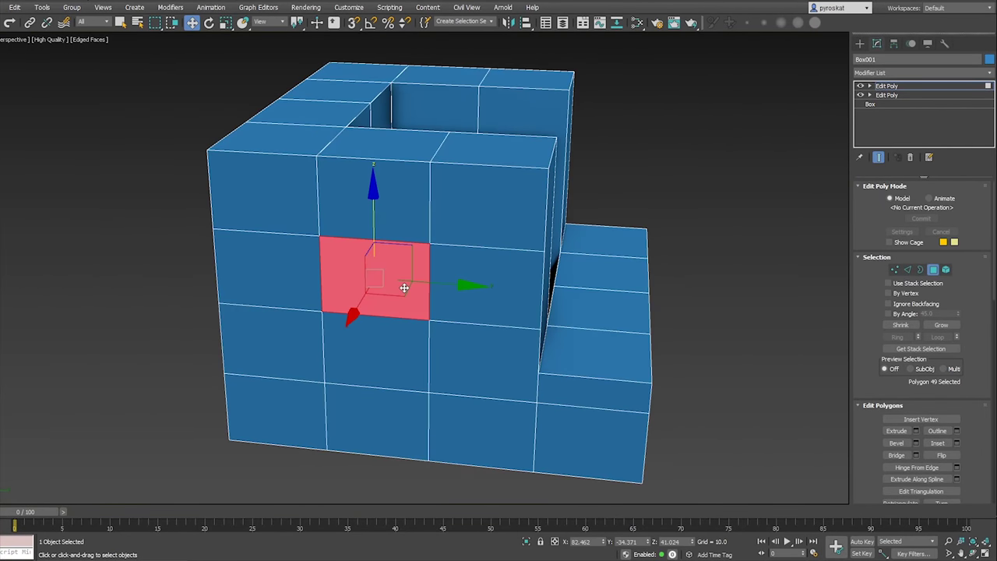
{"action": "left_click", "coordinate": [395, 338], "text": "ctrl"}
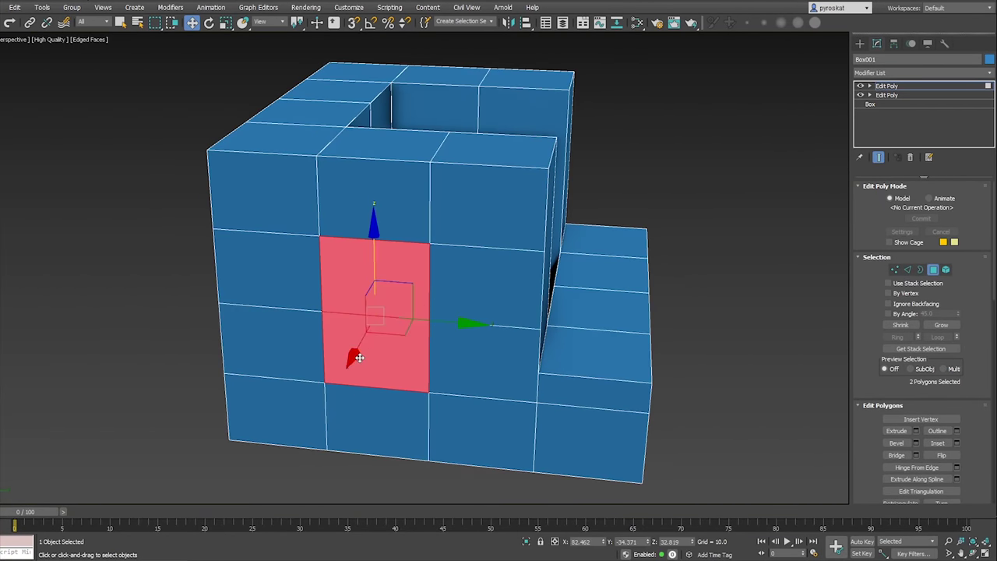
{"action": "key", "text": "Delete"}
Step: Scale a 2x2 block of faces into an inset and delete it to open another hole
{"action": "middle_click_drag", "start_coordinate": [362, 339], "coordinate": [591, 210], "text": "alt"}
{"action": "left_click", "coordinate": [545, 267]}
{"action": "left_click", "coordinate": [540, 234], "text": "ctrl"}
{"action": "left_click", "coordinate": [467, 234]}
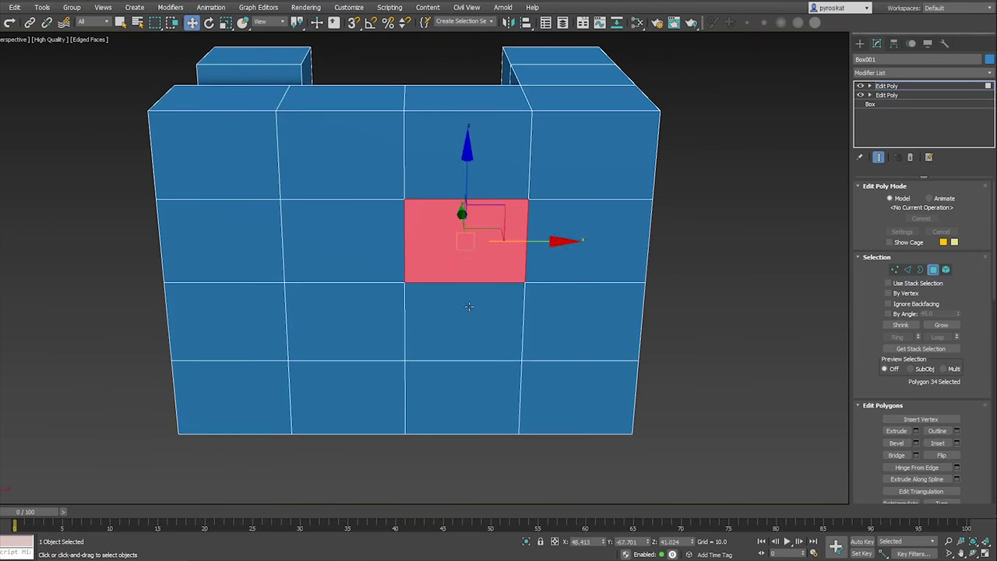
{"action": "left_click", "coordinate": [467, 319], "text": "ctrl"}
{"action": "left_click", "coordinate": [343, 320], "text": "ctrl"}
{"action": "left_click", "coordinate": [377, 260], "text": "ctrl"}
{"action": "key", "text": "r"}
{"action": "left_click_drag", "start_coordinate": [408, 263], "coordinate": [407, 285], "text": "shift"}
{"action": "key", "text": "w"}
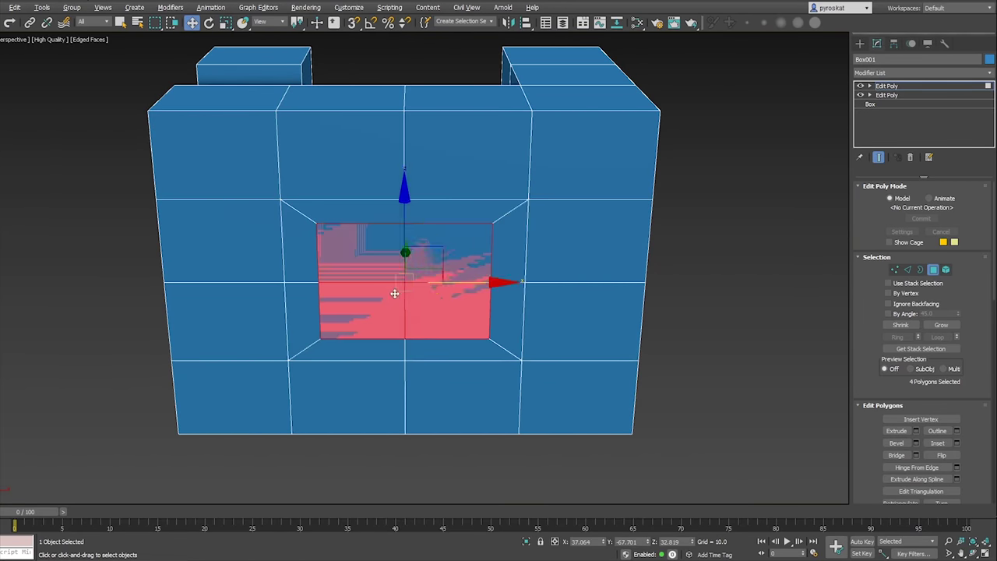
{"action": "mouse_move", "coordinate": [398, 288]}
{"action": "middle_mouse_down", "text": "alt"}
{"action": "mouse_move", "coordinate": [361, 275]}
{"action": "mouse_move", "coordinate": [209, 313]}
{"action": "mouse_move", "coordinate": [405, 289]}
{"action": "middle_mouse_up", "text": "alt"}
{"action": "key", "text": "Delete"}
Step: Inset the two ledge faces, sink them into a pocket and delete its floor and wall faces
{"action": "left_click", "coordinate": [423, 283]}
{"action": "left_click", "coordinate": [482, 252], "text": "ctrl"}
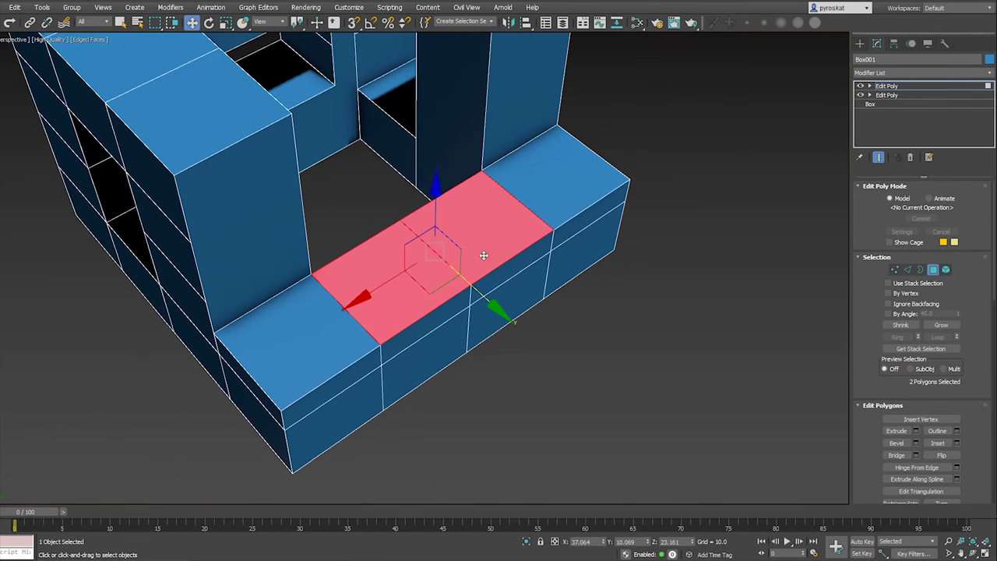
{"action": "middle_click_drag", "start_coordinate": [483, 252], "coordinate": [455, 246], "text": "alt"}
{"action": "key", "text": "r"}
{"action": "left_click_drag", "start_coordinate": [424, 253], "coordinate": [428, 280], "text": "shift"}
{"action": "key", "text": "w"}
{"action": "left_click_drag", "start_coordinate": [430, 189], "coordinate": [429, 334], "text": "shift"}
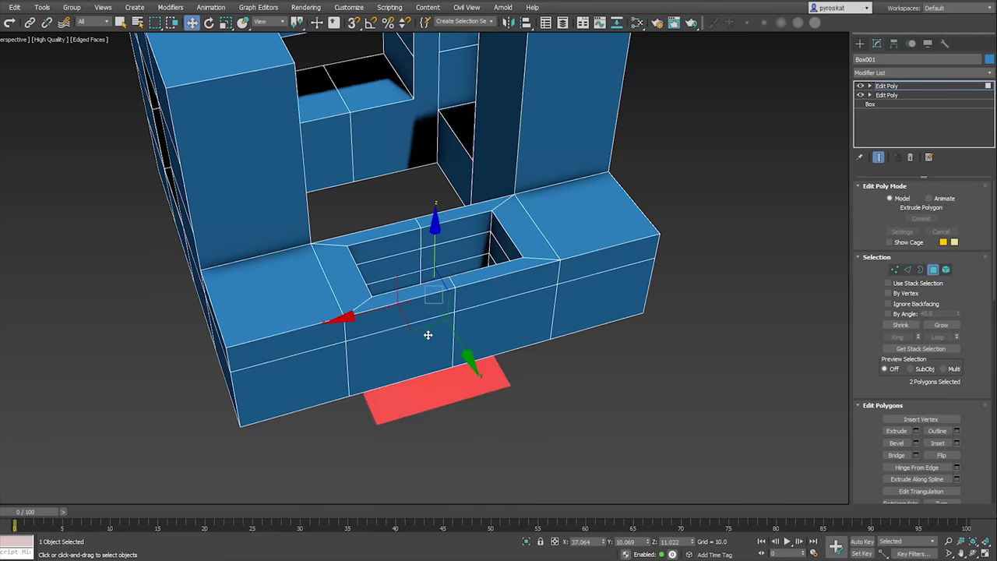
{"action": "key", "text": "Delete"}
{"action": "middle_click_drag", "start_coordinate": [430, 334], "coordinate": [462, 240], "text": "alt"}
{"action": "left_click", "coordinate": [462, 240]}
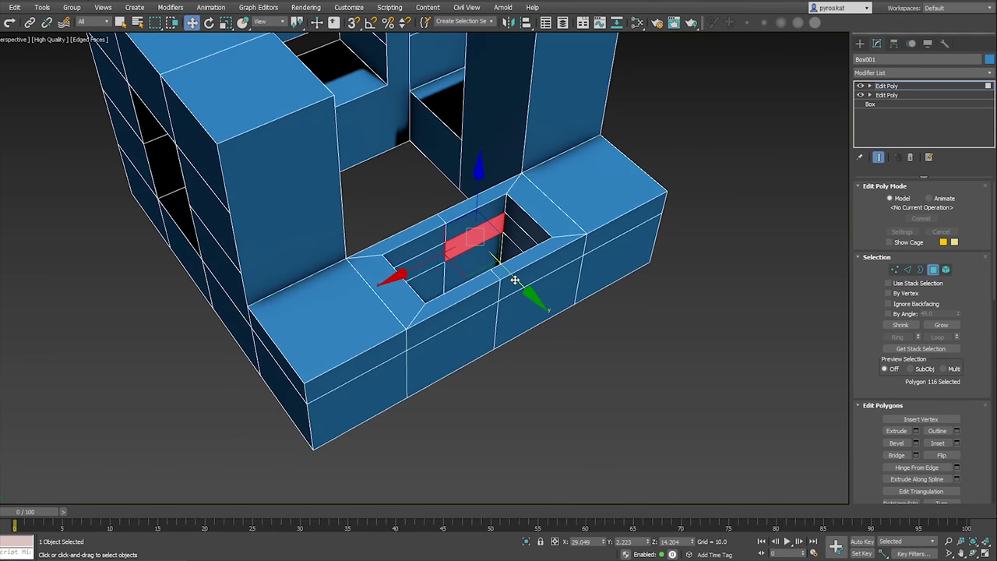
{"action": "key", "text": "Delete"}
Step: Scale the three middle-pillar faces narrower
{"action": "middle_click_drag", "start_coordinate": [515, 279], "coordinate": [367, 241], "text": "alt"}
{"action": "left_click", "coordinate": [366, 240]}
{"action": "left_click", "coordinate": [351, 304], "text": "ctrl"}
{"action": "left_click", "coordinate": [350, 181], "text": "ctrl"}
{"action": "key", "text": "r"}
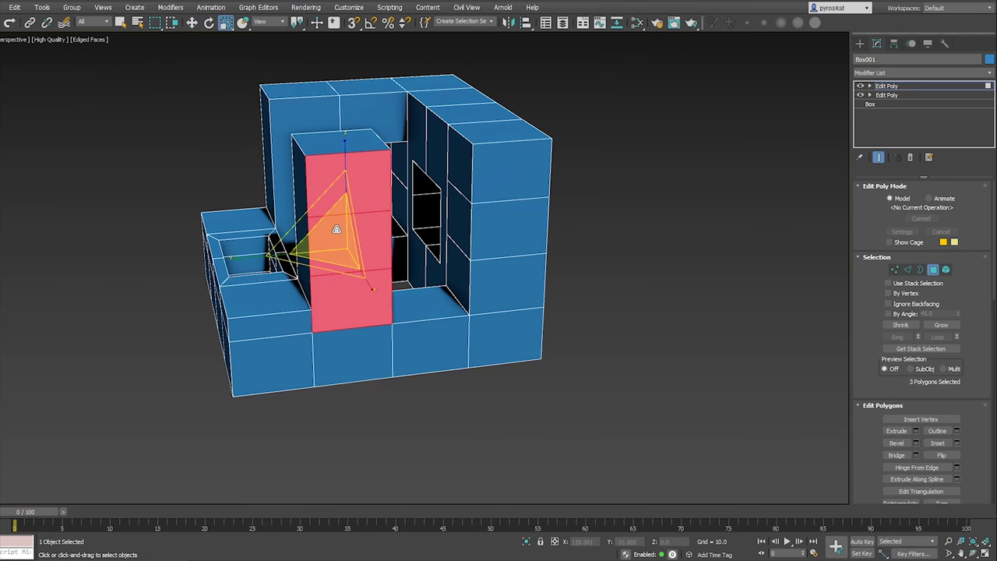
{"action": "left_click_drag", "start_coordinate": [336, 229], "coordinate": [331, 234]}
{"action": "middle_click_drag", "start_coordinate": [331, 233], "coordinate": [335, 256], "text": "alt"}
{"action": "left_click_drag", "start_coordinate": [335, 257], "coordinate": [290, 285]}
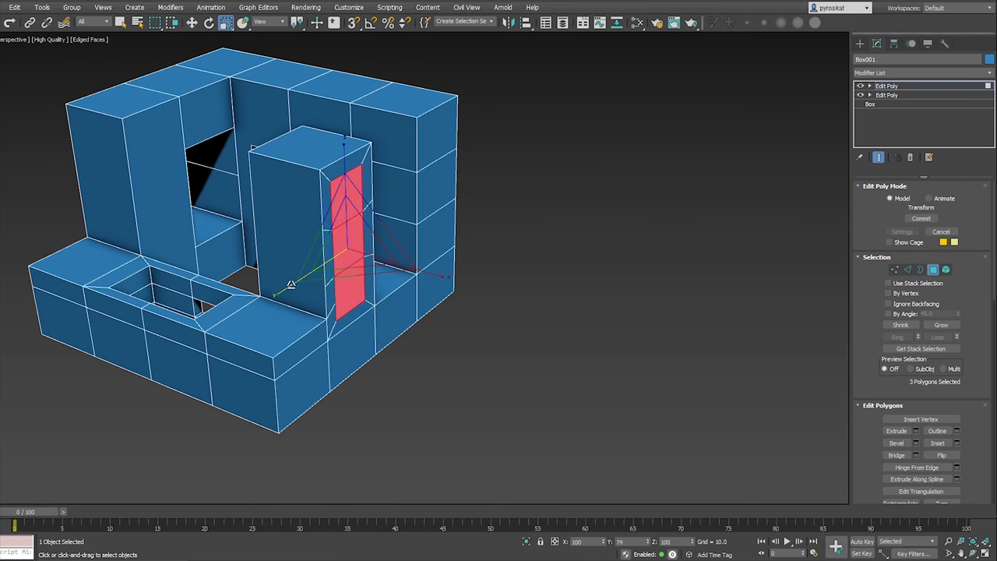
{"action": "key", "text": "w"}
Step: Select faces in the left and right openings, then clear the selection
{"action": "left_click", "coordinate": [206, 199]}
{"action": "middle_click_drag", "start_coordinate": [206, 198], "coordinate": [563, 222], "text": "alt"}
{"action": "left_click", "coordinate": [451, 190], "text": "ctrl"}
{"action": "key", "text": "ctrl+d"}
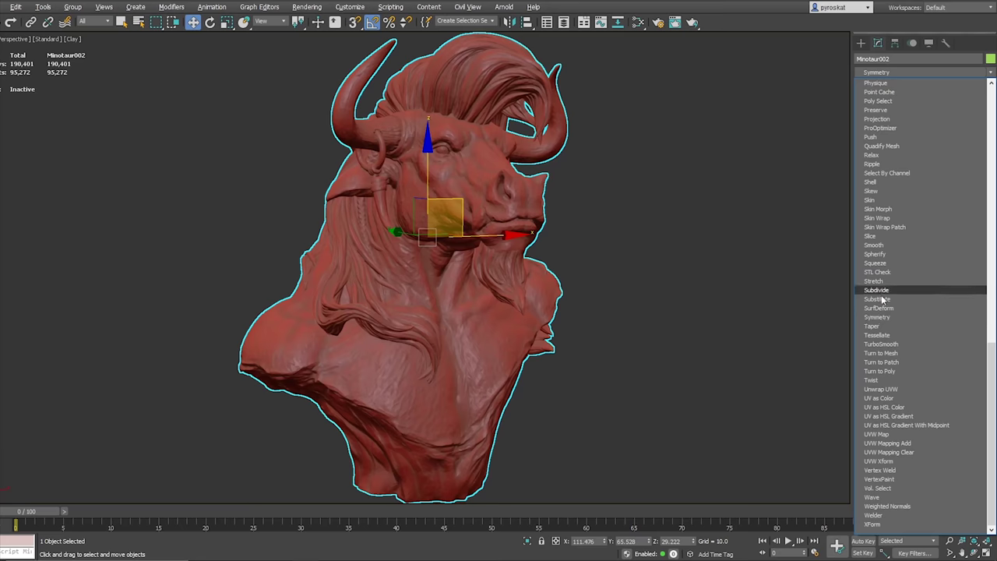
Step: Add a Symmetry modifier and try the Z, Y and X mirror axes with Flip
{"action": "left_click", "coordinate": [878, 289]}
{"action": "left_click", "coordinate": [890, 245]}
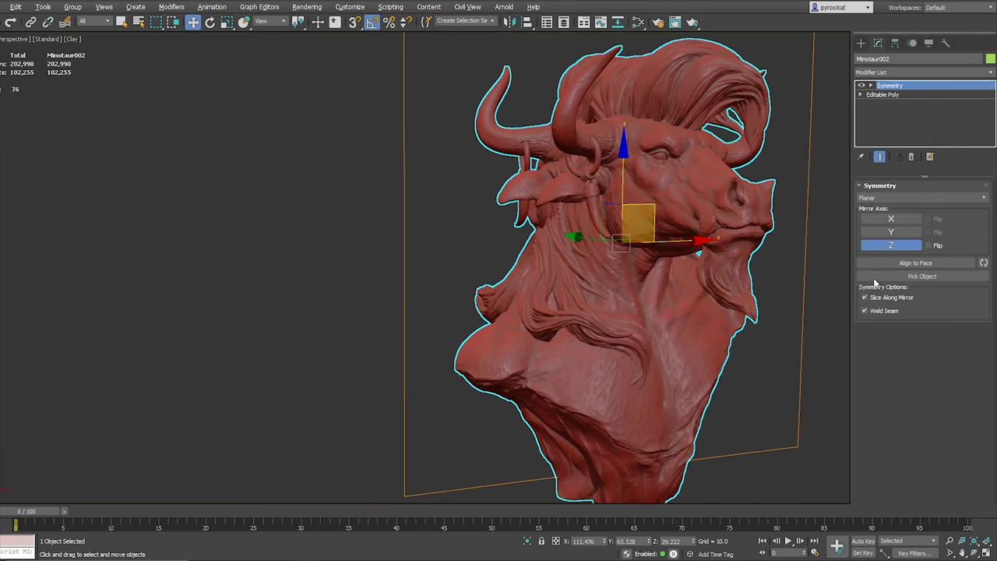
{"action": "middle_click_drag", "start_coordinate": [836, 312], "coordinate": [827, 334], "text": "alt"}
{"action": "left_click", "coordinate": [892, 246]}
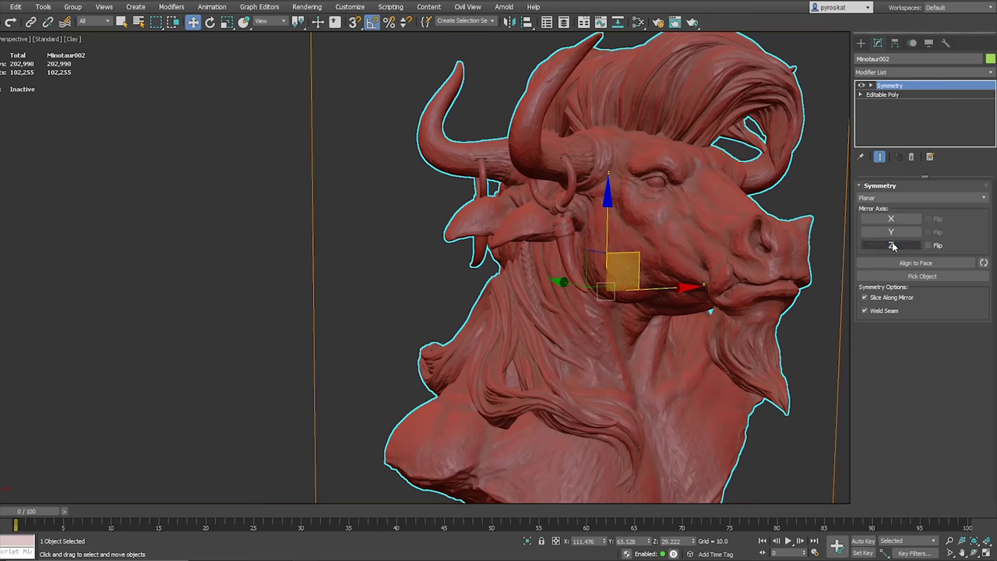
{"action": "left_click", "coordinate": [893, 247]}
{"action": "left_click", "coordinate": [891, 232]}
{"action": "left_click", "coordinate": [891, 219]}
{"action": "left_click", "coordinate": [928, 218]}
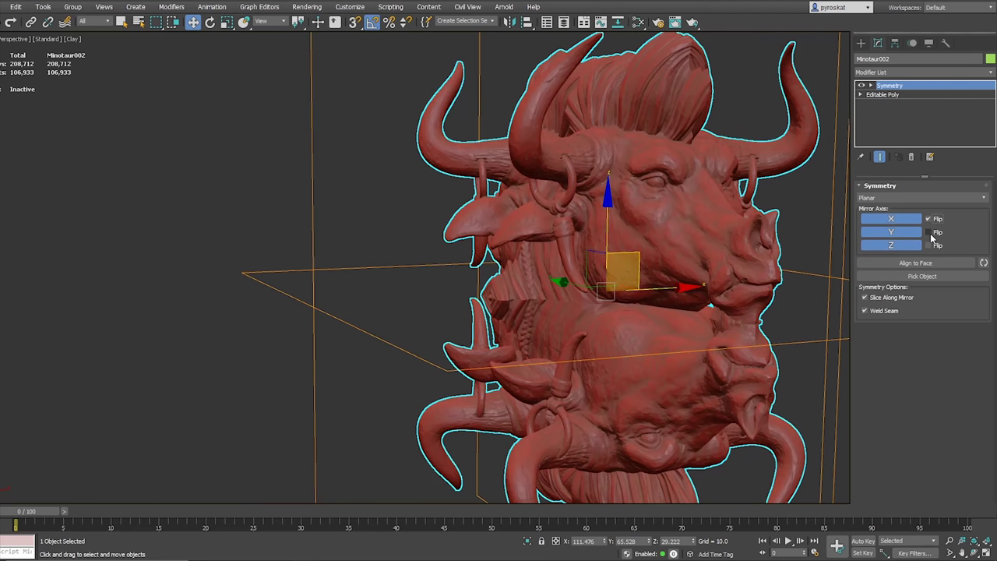
{"action": "left_click_drag", "start_coordinate": [615, 269], "coordinate": [692, 262]}
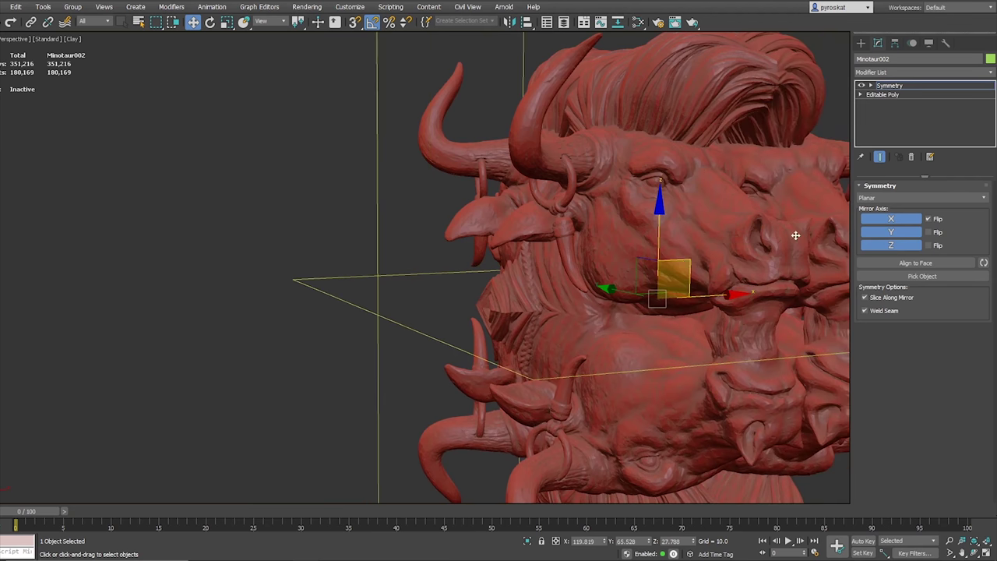
{"action": "left_click", "coordinate": [891, 246]}
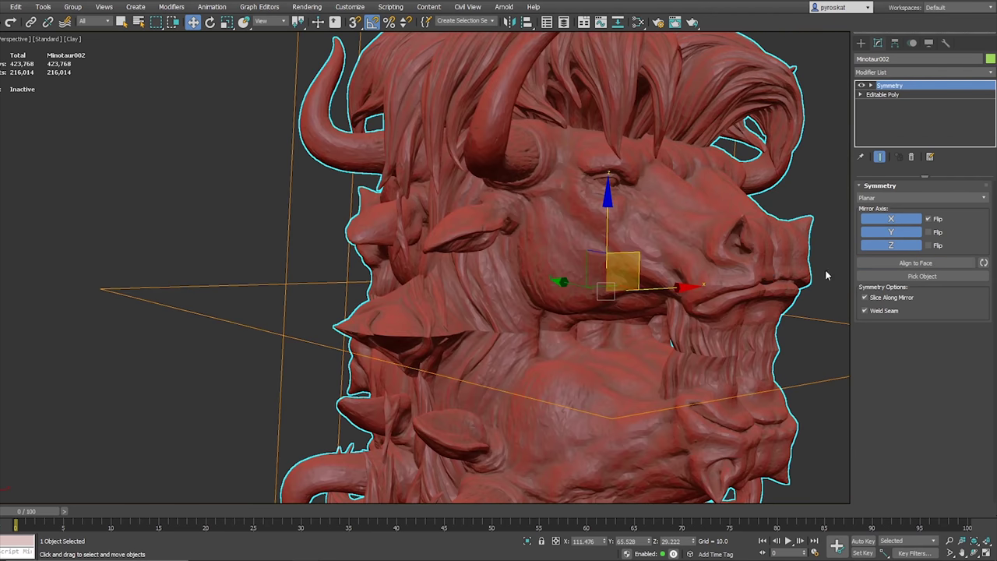
Step: Pick Point001 as the mirror plane, then move and rotate the helper
{"action": "left_click", "coordinate": [983, 262]}
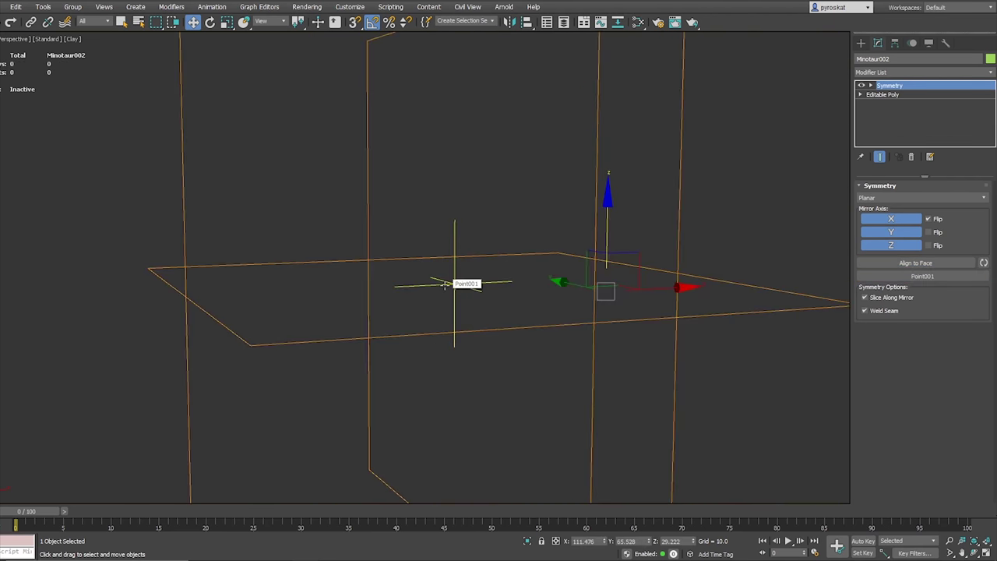
{"action": "left_click", "coordinate": [460, 280]}
{"action": "left_click_drag", "start_coordinate": [637, 246], "coordinate": [506, 239]}
{"action": "key", "text": "e"}
{"action": "left_click", "coordinate": [817, 151]}
{"action": "left_click", "coordinate": [798, 152]}
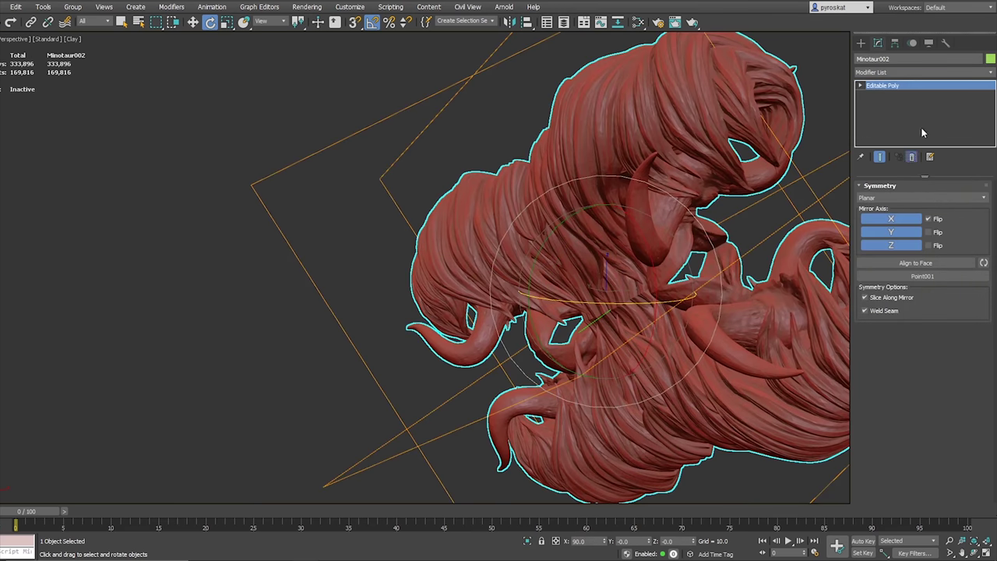
Step: Add a Slice modifier set to Remove Positive, slicing along the Y axis
{"action": "left_click", "coordinate": [923, 71]}
{"action": "scroll", "coordinate": [923, 233], "scroll_direction": "down", "scroll_amount": 5}
{"action": "left_click", "coordinate": [888, 242]}
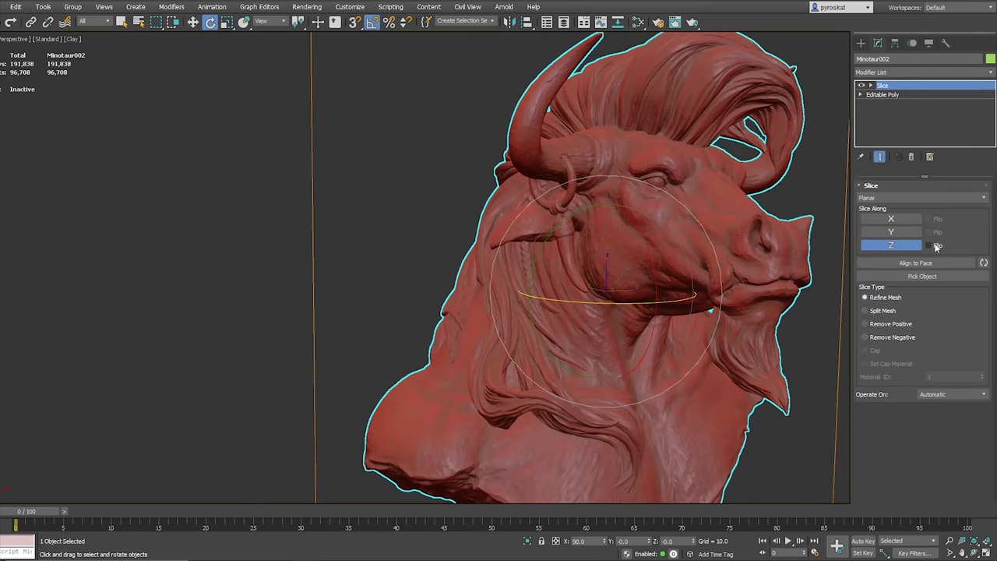
{"action": "left_click", "coordinate": [892, 325]}
{"action": "left_click", "coordinate": [936, 246]}
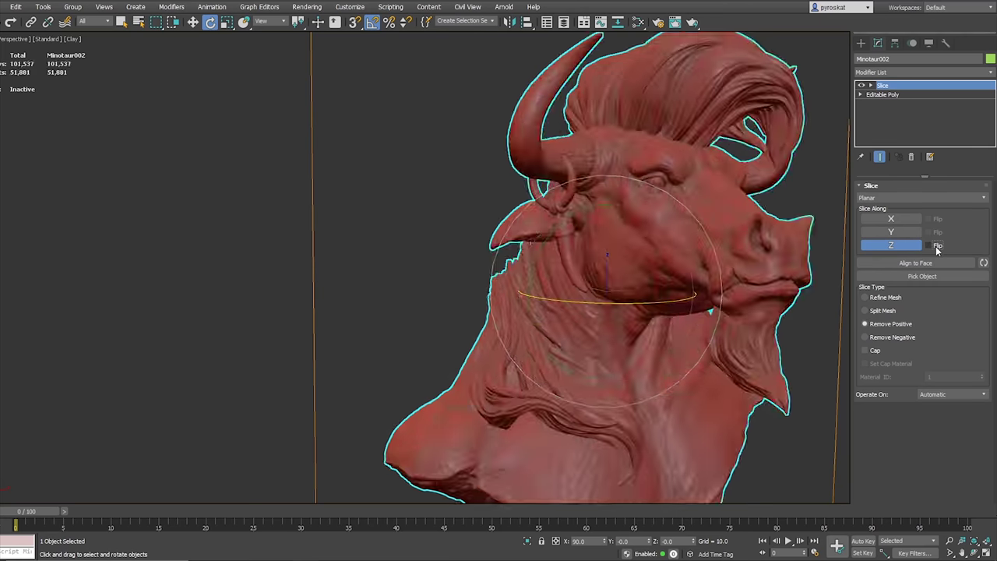
{"action": "left_click", "coordinate": [937, 246]}
{"action": "left_click", "coordinate": [899, 233]}
Step: Try aligning the slice plane to a face, rotating it, and picking an object
{"action": "left_click", "coordinate": [880, 264]}
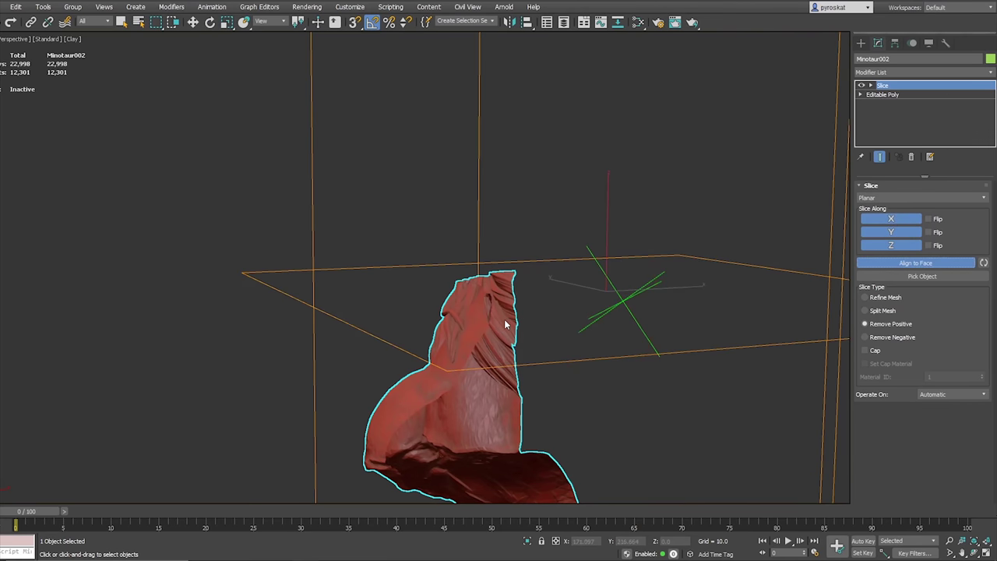
{"action": "key", "text": "e"}
{"action": "left_click", "coordinate": [957, 264]}
{"action": "left_click", "coordinate": [942, 263]}
{"action": "left_click", "coordinate": [934, 275]}
{"action": "key", "text": "w"}
{"action": "middle_click_drag", "start_coordinate": [615, 296], "coordinate": [705, 271], "text": "alt"}
Step: Slice along X with Cap enabled, then add the Y and Z axes
{"action": "left_click", "coordinate": [890, 219]}
{"action": "left_click", "coordinate": [864, 350]}
{"action": "left_click", "coordinate": [890, 232], "text": "ctrl"}
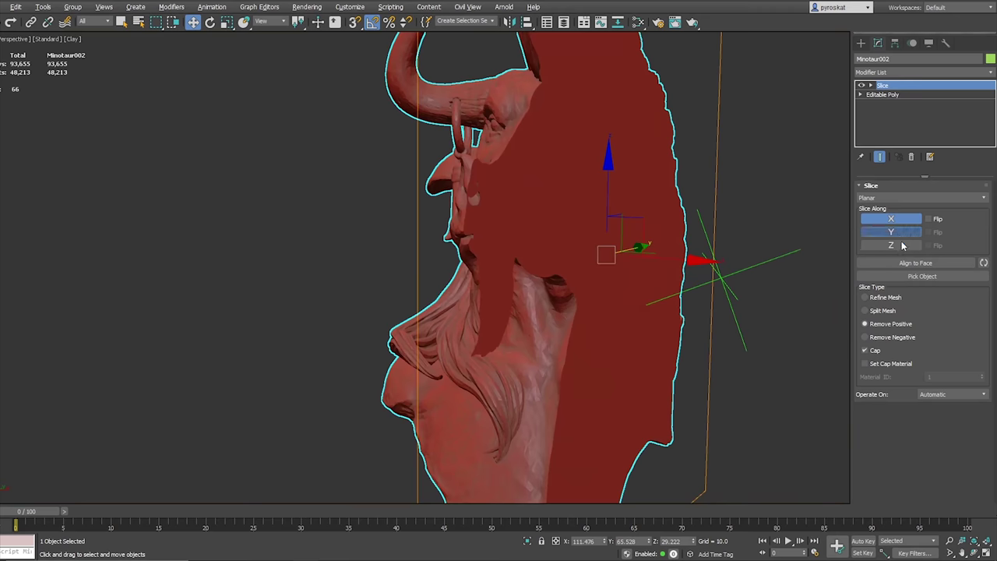
{"action": "left_click", "coordinate": [890, 245], "text": "ctrl"}
{"action": "middle_click_drag", "start_coordinate": [790, 283], "coordinate": [591, 230], "text": "alt"}
Step: Switch the slice type to Radial and lower Angle 2 to 172.4
{"action": "left_click", "coordinate": [954, 197]}
{"action": "left_click", "coordinate": [888, 211]}
{"action": "left_click_drag", "start_coordinate": [981, 257], "coordinate": [937, 460]}
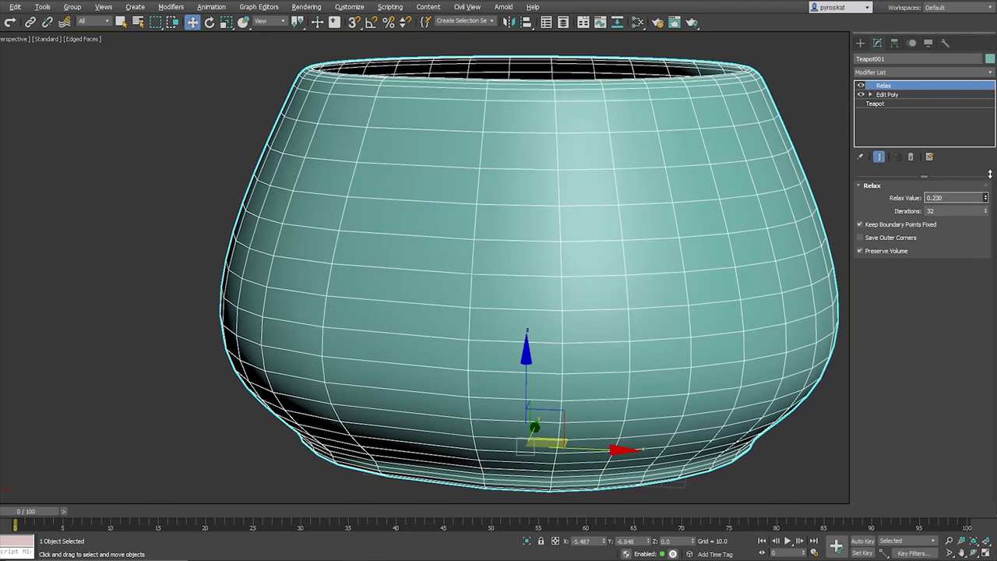
Step: Raise the Relax value to 1.0 and toggle Preserve Volume repeatedly to compare teapot shapes
{"action": "left_click_drag", "start_coordinate": [992, 158], "coordinate": [994, 87]}
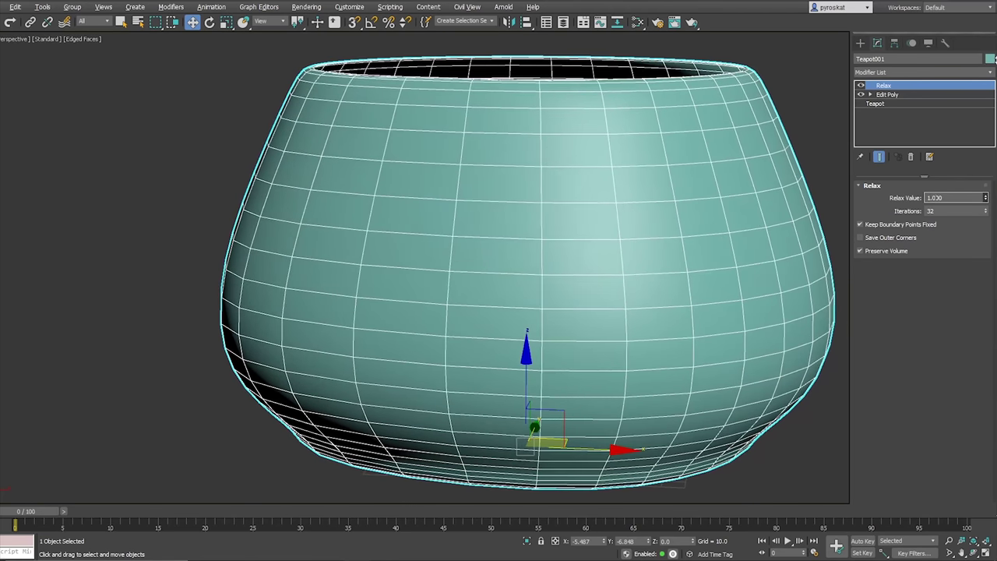
{"action": "left_click", "coordinate": [863, 250]}
{"action": "left_click", "coordinate": [863, 250]}
{"action": "left_click", "coordinate": [863, 250]}
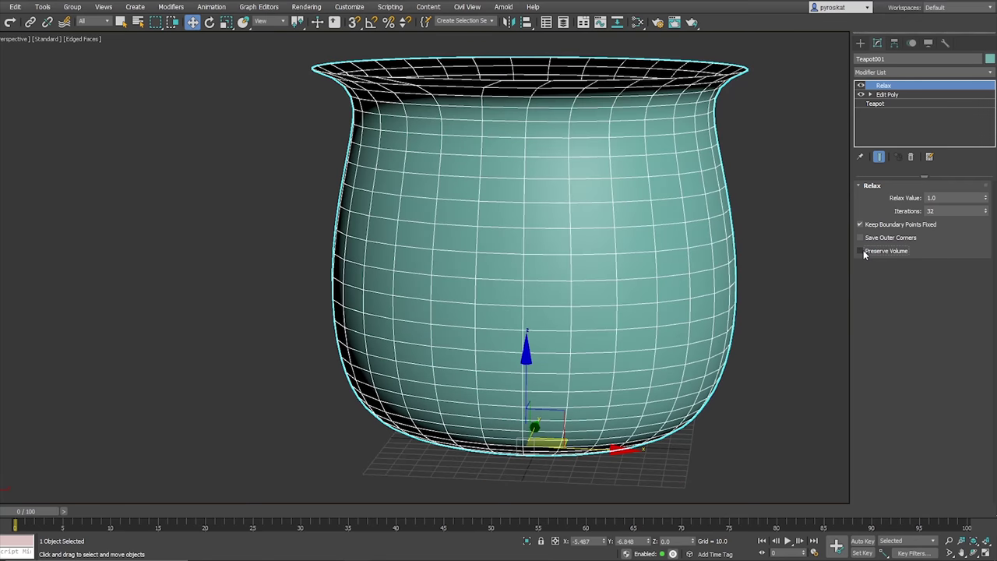
{"action": "left_click", "coordinate": [863, 250]}
{"action": "left_click", "coordinate": [863, 250]}
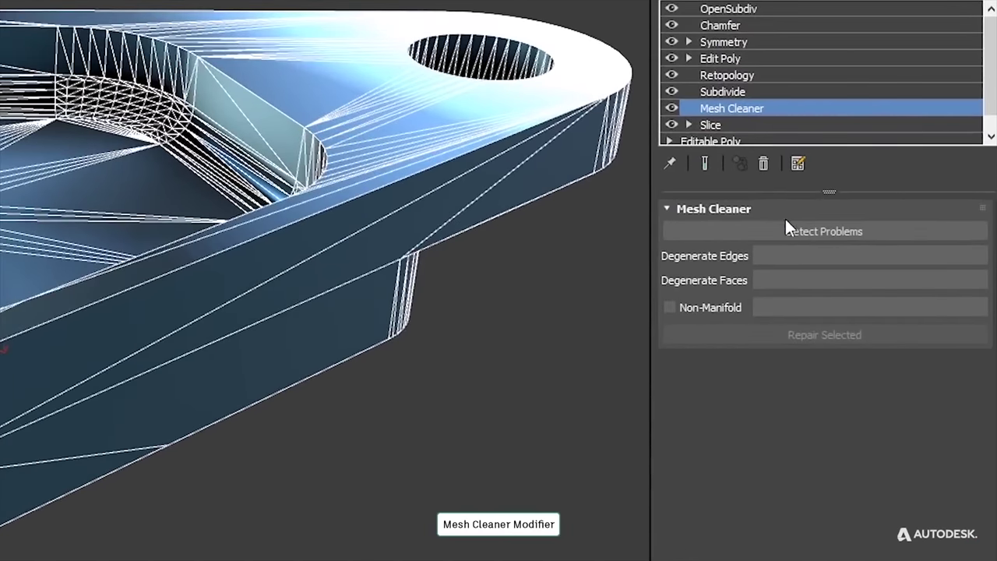
Step: Run Detect Problems on the bell crank, then remesh with Delaunay mode and adjust Size
{"action": "left_click", "coordinate": [783, 223]}
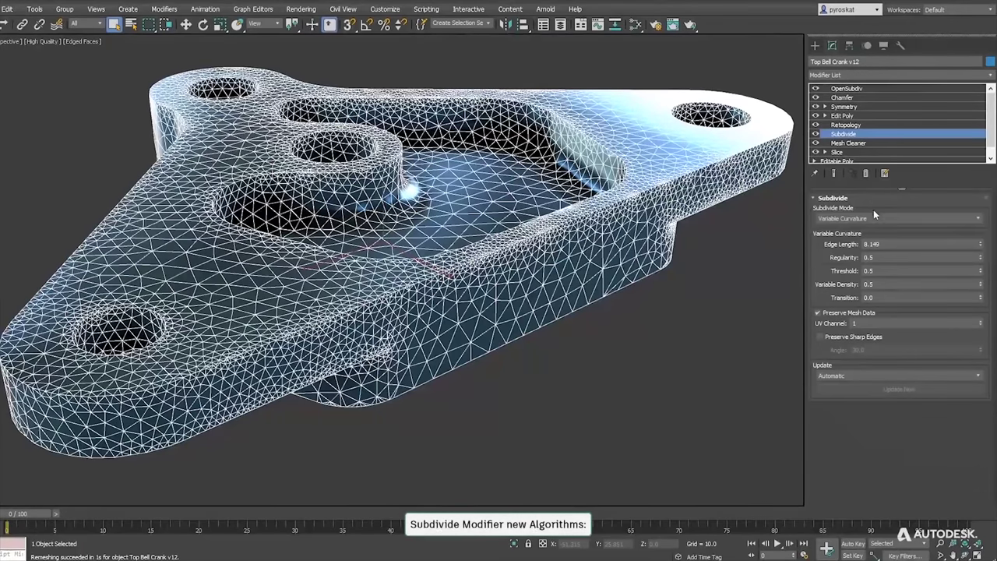
{"action": "left_click", "coordinate": [874, 217]}
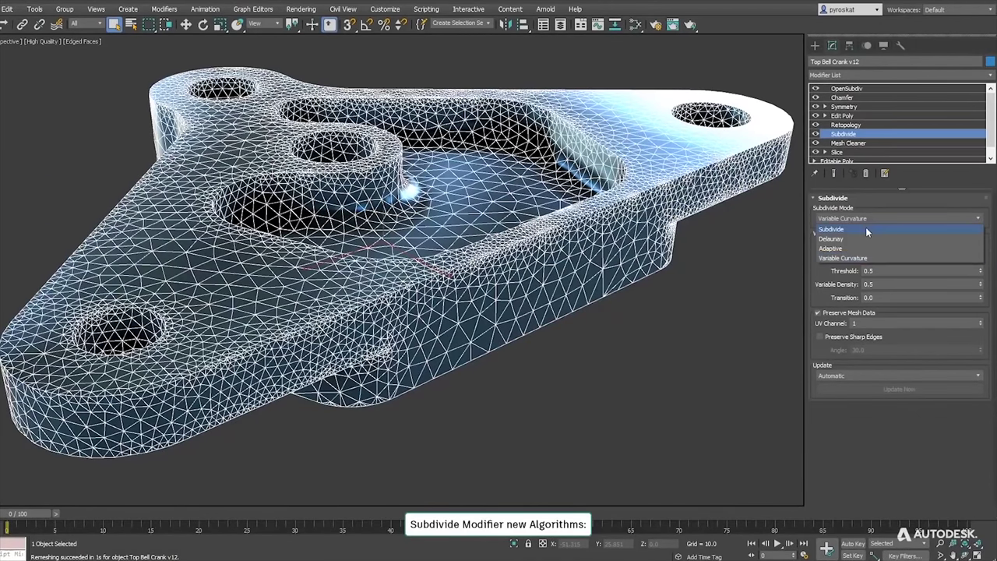
{"action": "left_click", "coordinate": [865, 228]}
{"action": "left_click", "coordinate": [864, 218]}
{"action": "left_click", "coordinate": [854, 237]}
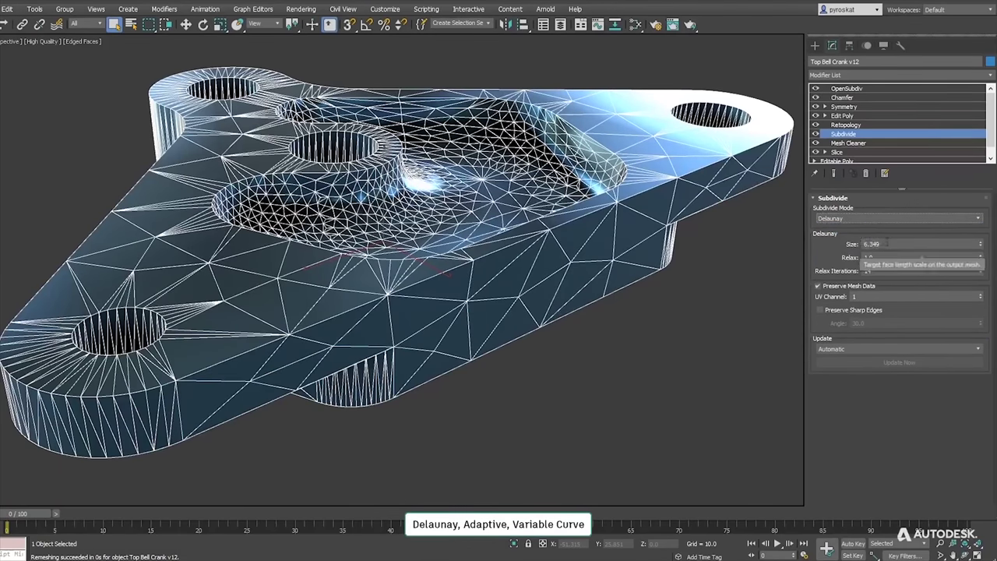
{"action": "left_click", "coordinate": [876, 244]}
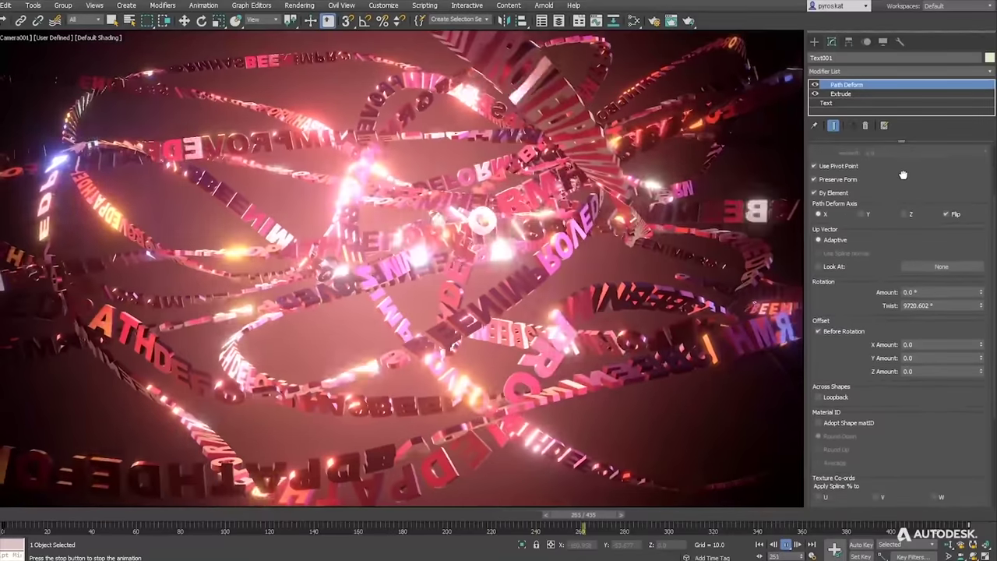
{"action": "left_click_drag", "start_coordinate": [902, 174], "coordinate": [909, 20]}
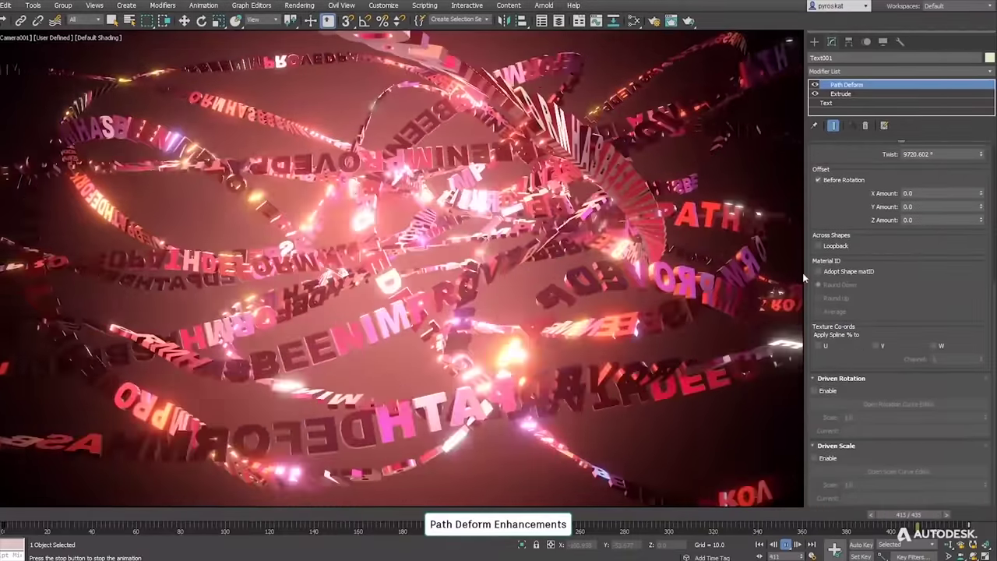
Step: Stop playback, move Point001 to reorient the text ring, then set maze chamfer to 4.21
{"action": "key", "text": "slash"}
{"action": "key", "text": "w"}
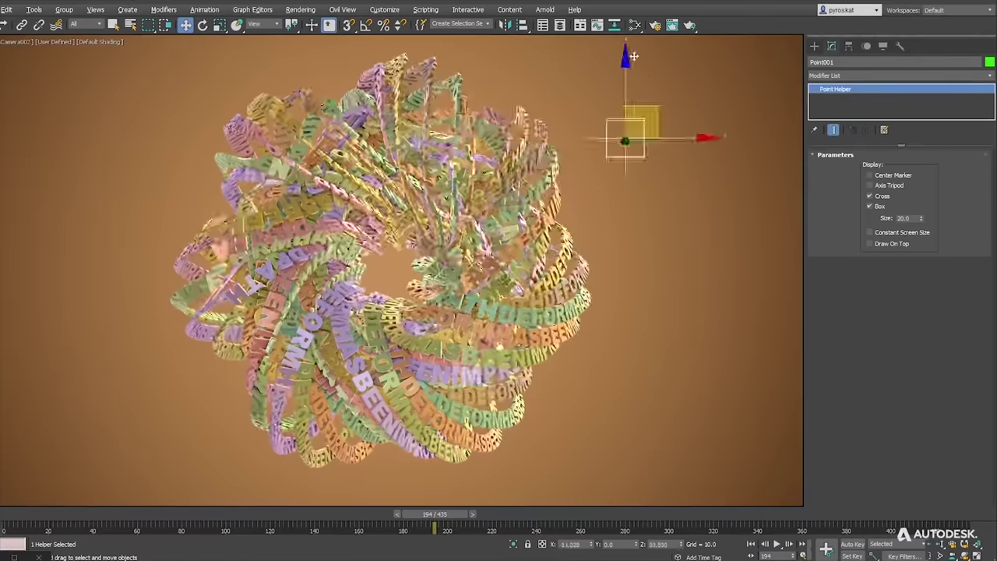
{"action": "left_click_drag", "start_coordinate": [701, 134], "coordinate": [470, 265]}
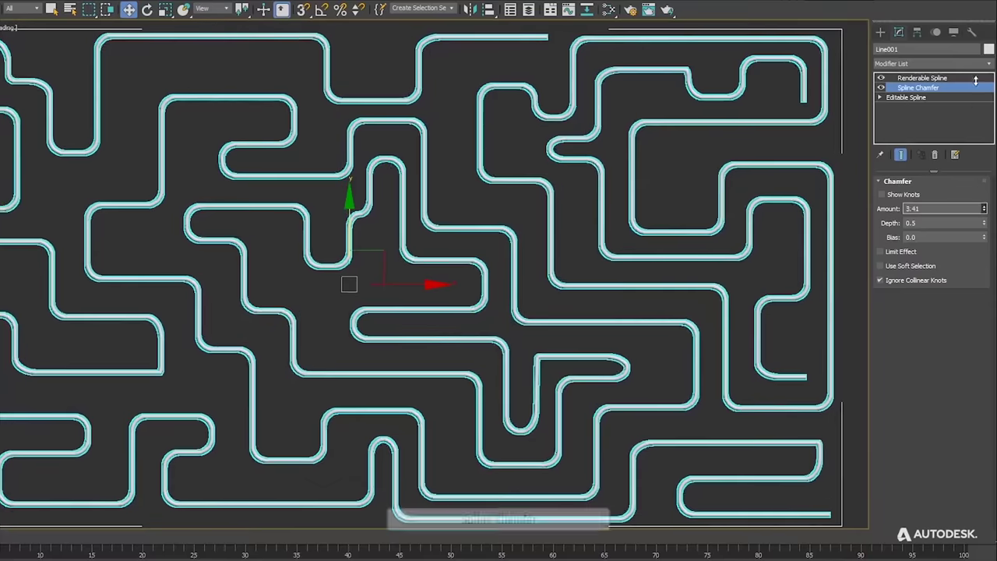
{"action": "left_click_drag", "start_coordinate": [983, 208], "coordinate": [967, 155]}
Step: Reset the Spline Chamfer Depth to 0, then drag it to -0.7
{"action": "right_click", "coordinate": [983, 223]}
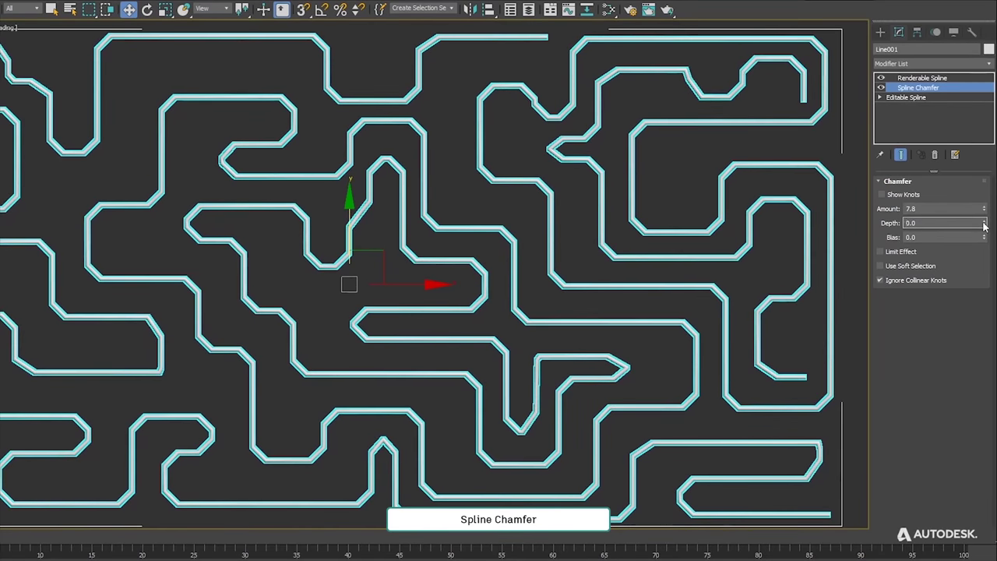
{"action": "left_click_drag", "start_coordinate": [984, 225], "coordinate": [980, 232]}
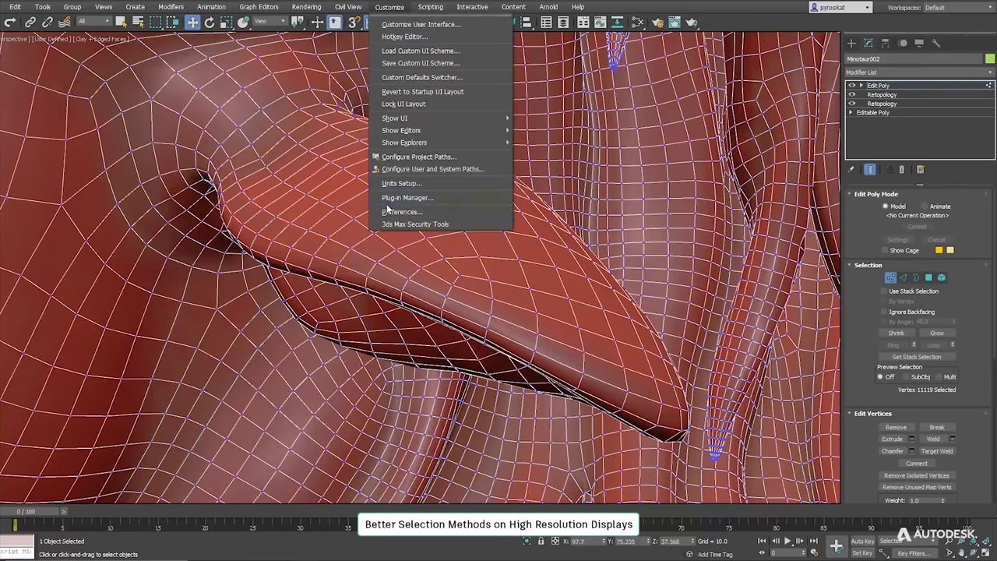
{"action": "key", "text": "Escape"}
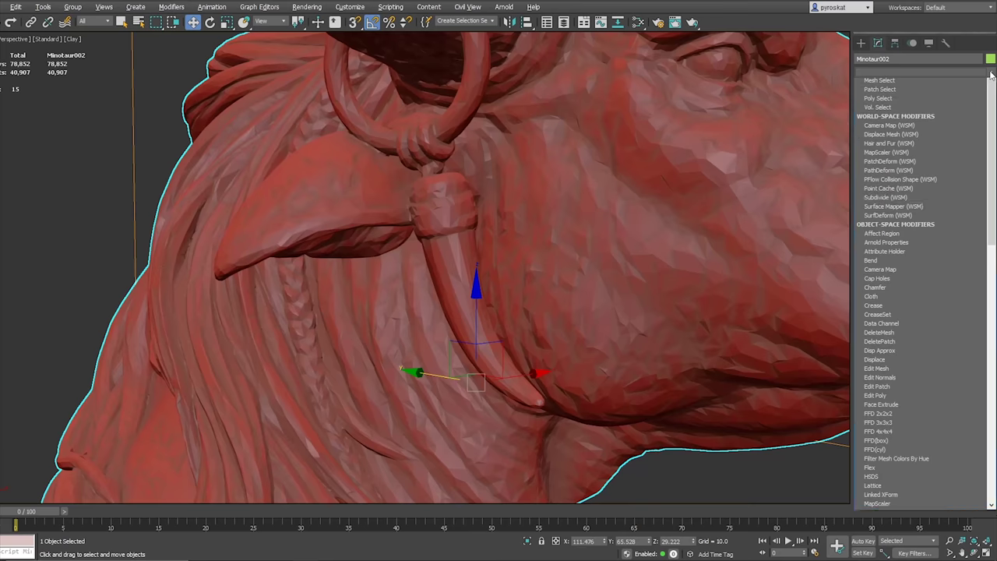
Step: Add a Smooth modifier via 'sm' and enable smoothing group 1, comparing it off and on
{"action": "type", "text": "sm"}
{"action": "key", "text": "Return"}
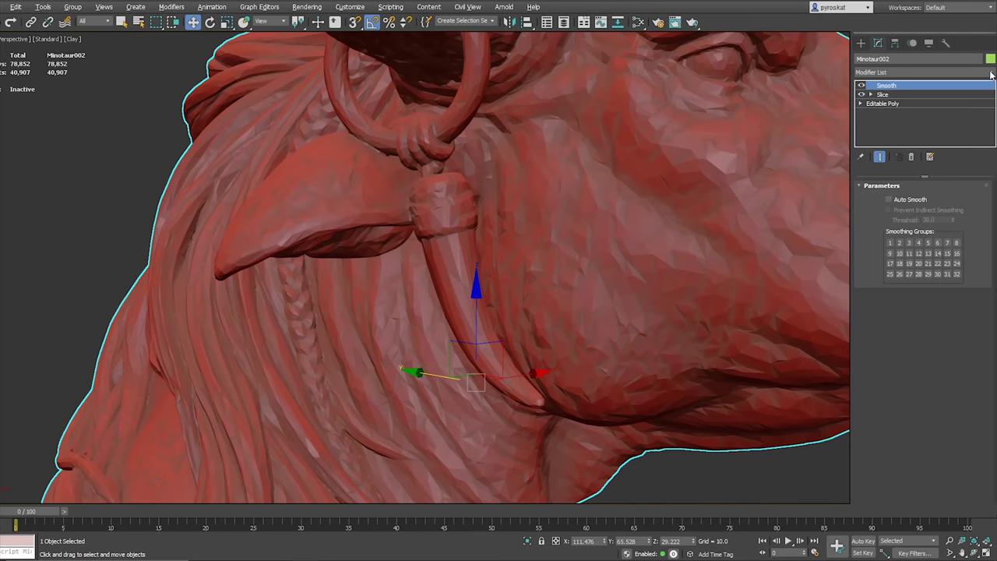
{"action": "left_click", "coordinate": [890, 243]}
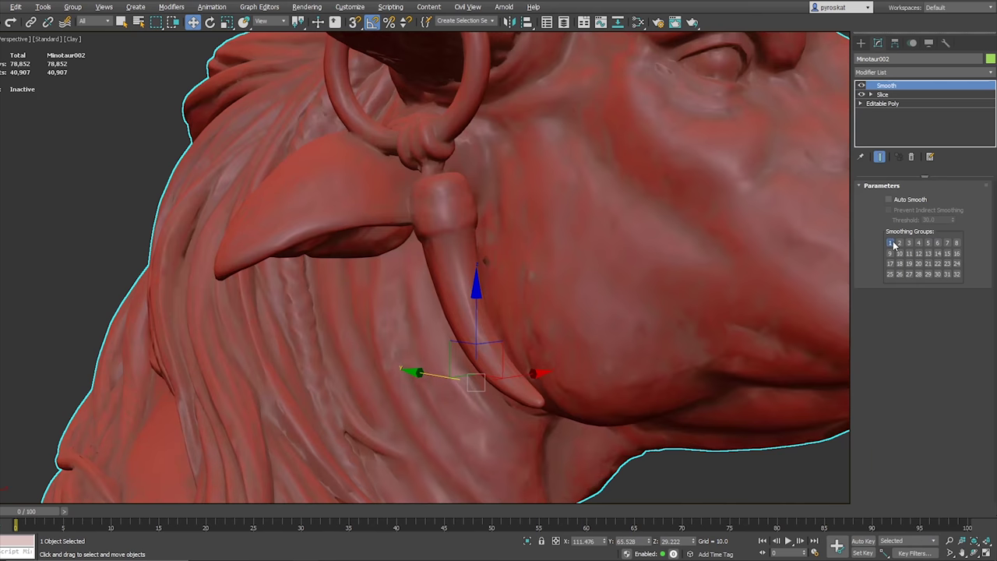
{"action": "left_click", "coordinate": [892, 243]}
{"action": "left_click", "coordinate": [891, 243]}
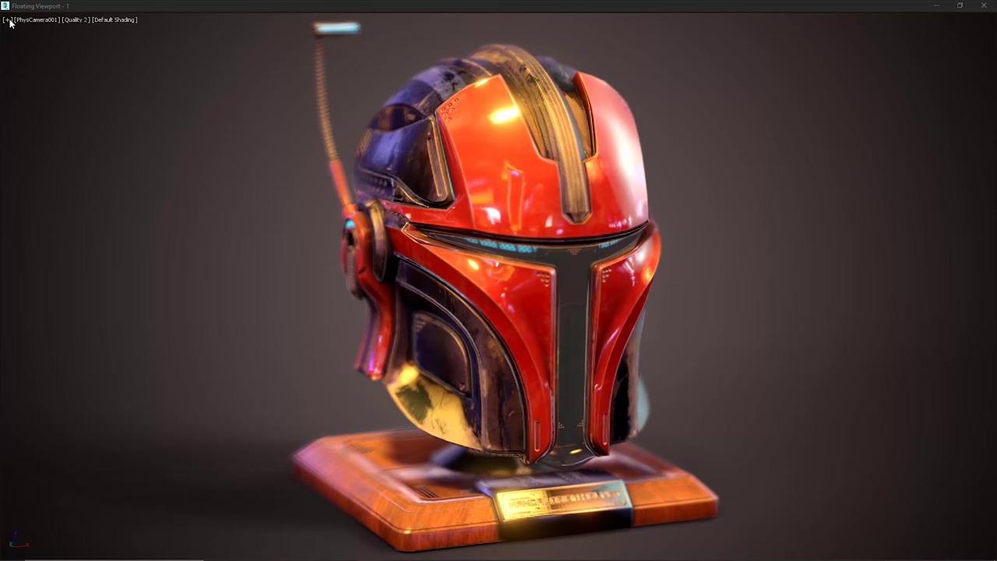
Step: Put the floating camera viewport in Presentation Mode and hide its borders and labels
{"action": "left_click", "coordinate": [7, 19]}
{"action": "left_click", "coordinate": [56, 69]}
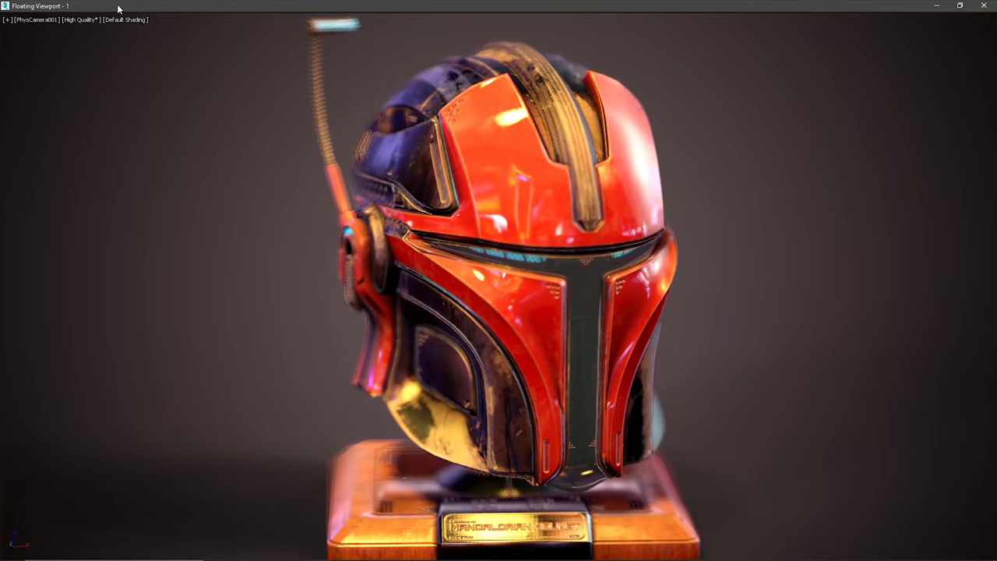
{"action": "left_click_drag", "start_coordinate": [116, 7], "coordinate": [785, 316]}
{"action": "left_click", "coordinate": [672, 334]}
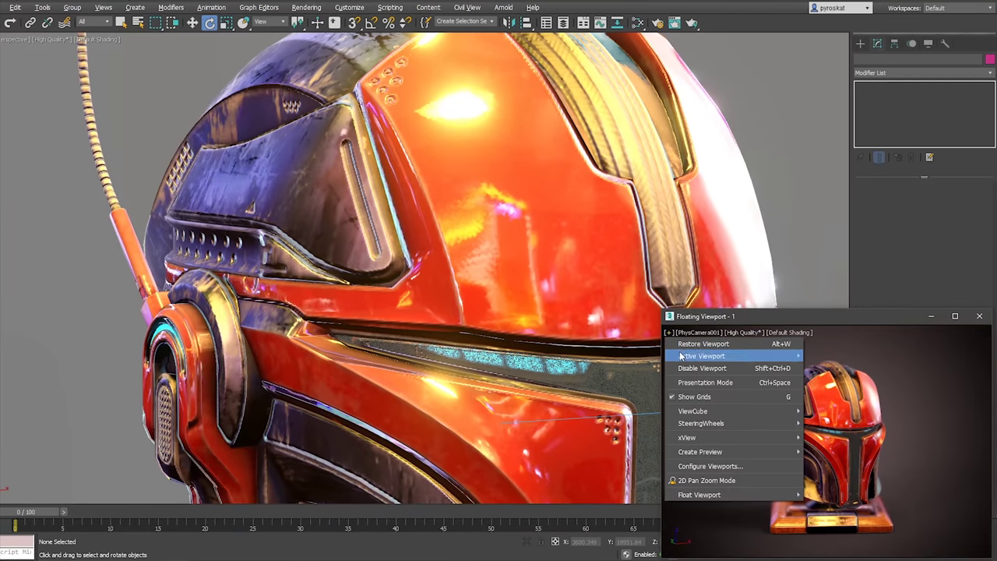
{"action": "left_click", "coordinate": [695, 379]}
Step: Select Helmet_Stand and frame it in the main viewport from a lower front angle
{"action": "middle_click_drag", "start_coordinate": [696, 379], "coordinate": [640, 163], "text": "alt"}
{"action": "key", "text": "z"}
{"action": "left_click", "coordinate": [436, 366]}
{"action": "key", "text": "z"}
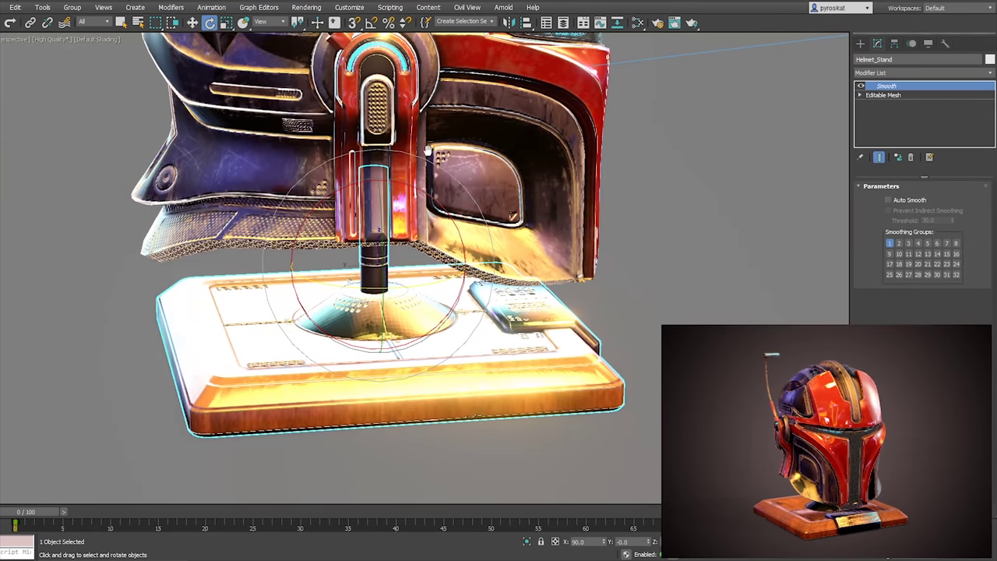
{"action": "middle_click_drag", "start_coordinate": [434, 296], "coordinate": [561, 339], "text": "alt"}
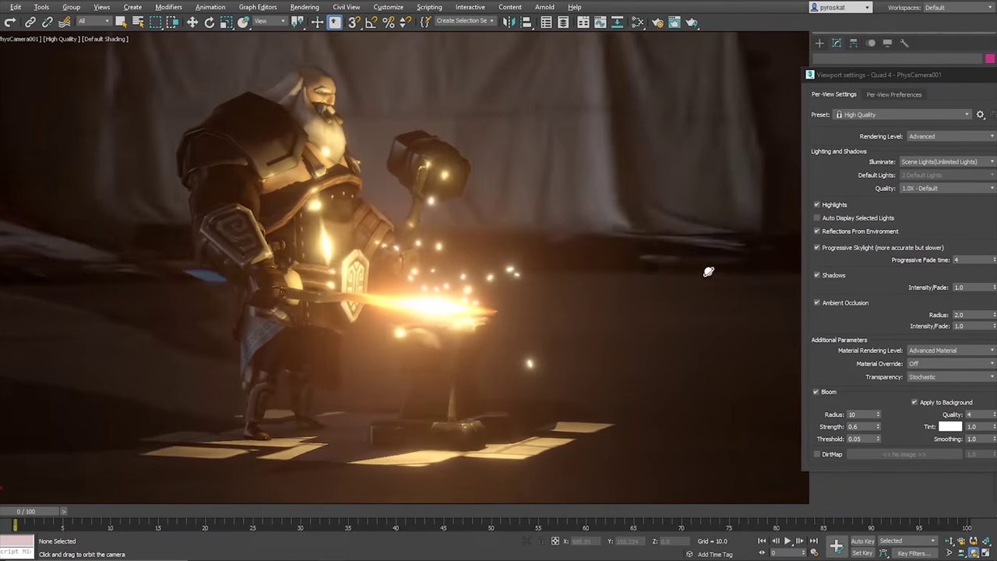
Step: Move the photometric light across the floor to shift the dwarf's shadow
{"action": "left_click_drag", "start_coordinate": [708, 271], "coordinate": [216, 226]}
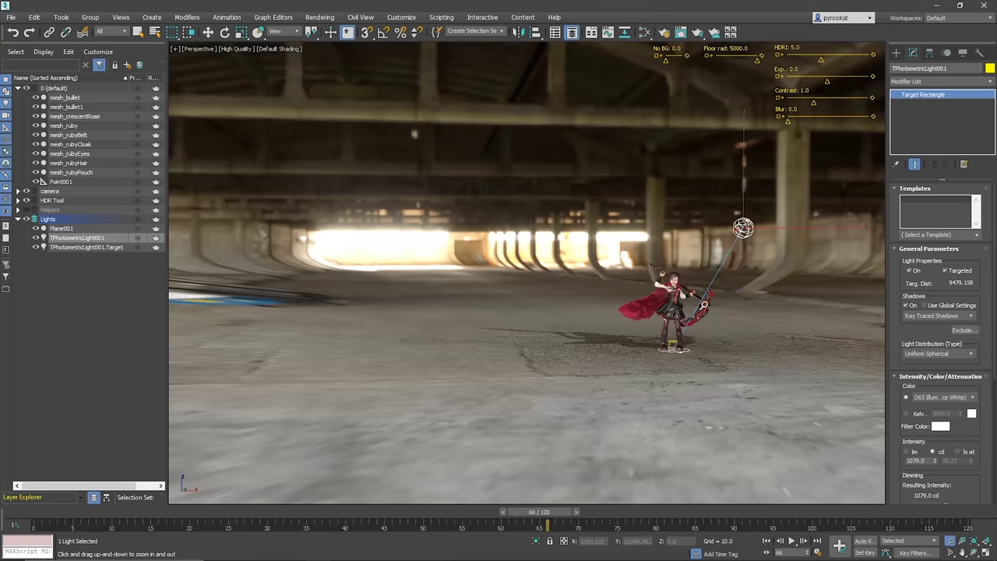
{"action": "scroll", "coordinate": [751, 221], "scroll_direction": "up", "scroll_amount": 3}
{"action": "left_click_drag", "start_coordinate": [754, 219], "coordinate": [723, 273]}
{"action": "middle_click_drag", "start_coordinate": [723, 272], "coordinate": [739, 257], "text": "alt"}
{"action": "left_click_drag", "start_coordinate": [744, 245], "coordinate": [761, 210]}
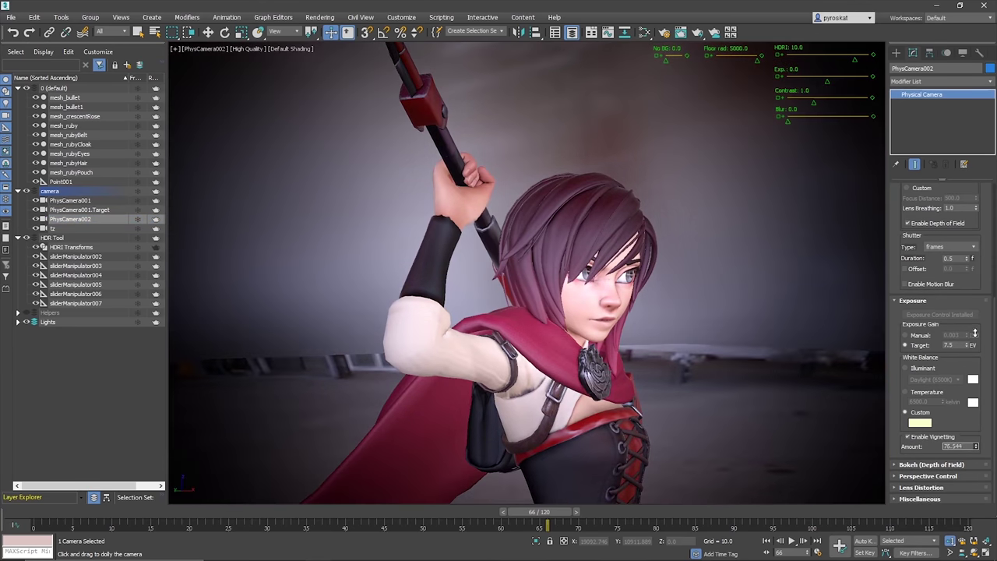
Step: Raise PhysCamera002's Vignetting Amount and make its Custom White Balance a more saturated yellow
{"action": "left_click_drag", "start_coordinate": [974, 333], "coordinate": [975, 303]}
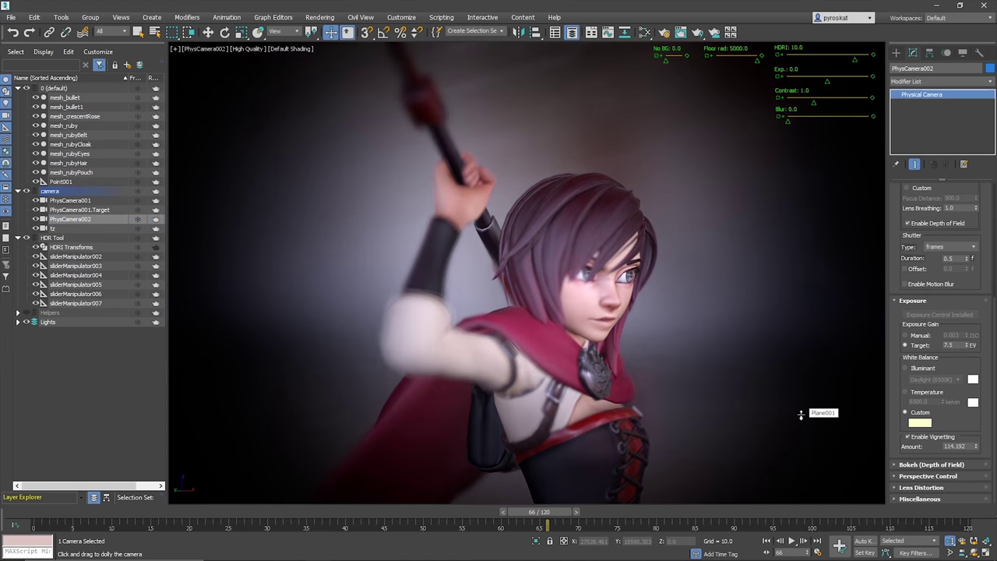
{"action": "left_click", "coordinate": [915, 423]}
{"action": "left_click_drag", "start_coordinate": [304, 113], "coordinate": [304, 144]}
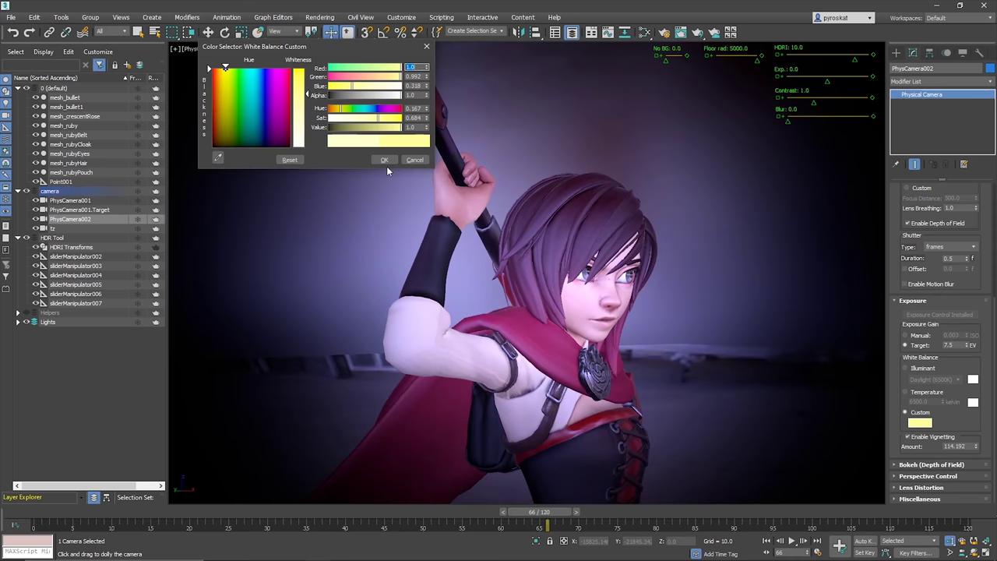
{"action": "left_click", "coordinate": [384, 160]}
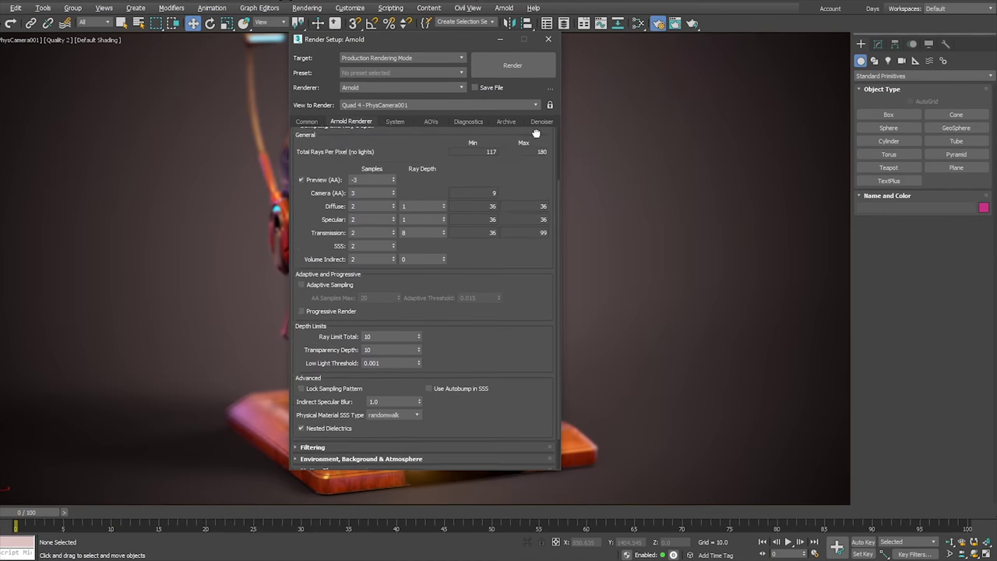
Step: Review the Common, Arnold Renderer and AOVs tabs, then import the selected space table texture files
{"action": "left_click", "coordinate": [305, 121]}
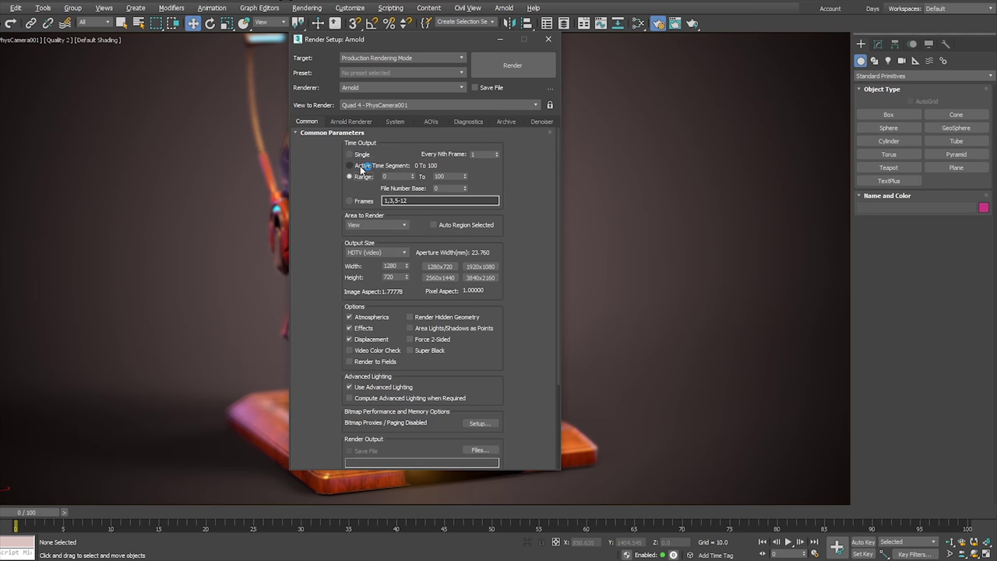
{"action": "left_click", "coordinate": [359, 125]}
{"action": "left_click", "coordinate": [423, 124]}
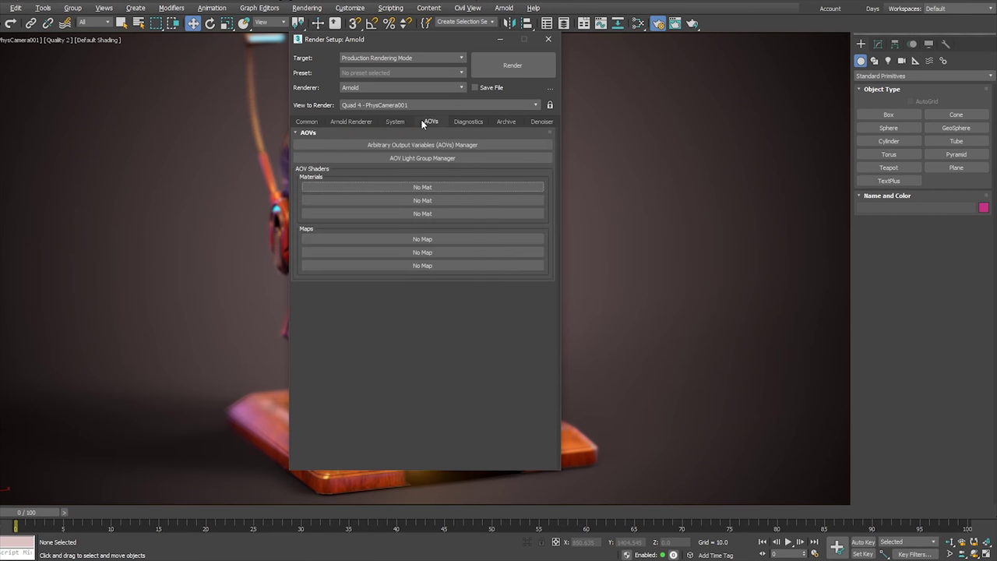
{"action": "left_click_drag", "start_coordinate": [559, 218], "coordinate": [685, 219]}
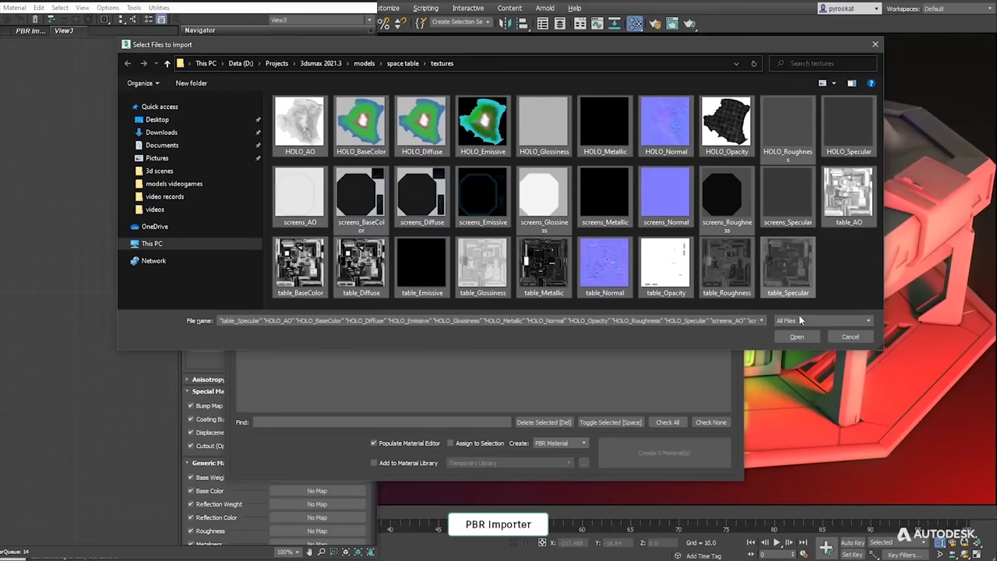
{"action": "left_click", "coordinate": [796, 336]}
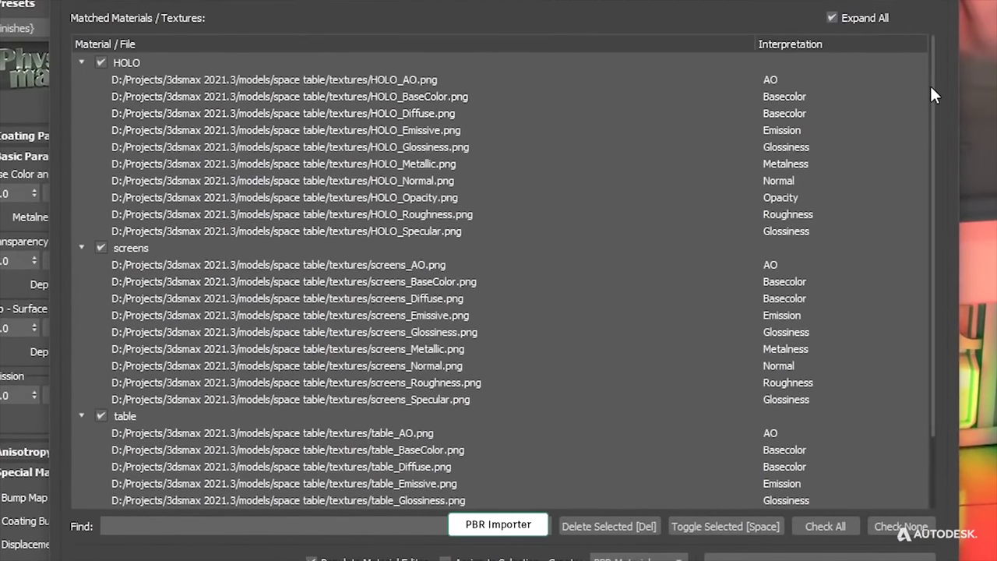
Step: Render the ActiveShade view at a 1/4 resolution multiplier
{"action": "mouse_move", "coordinate": [930, 84]}
{"action": "left_mouse_down"}
{"action": "mouse_move", "coordinate": [928, 187]}
{"action": "mouse_move", "coordinate": [943, 84]}
{"action": "left_mouse_up"}
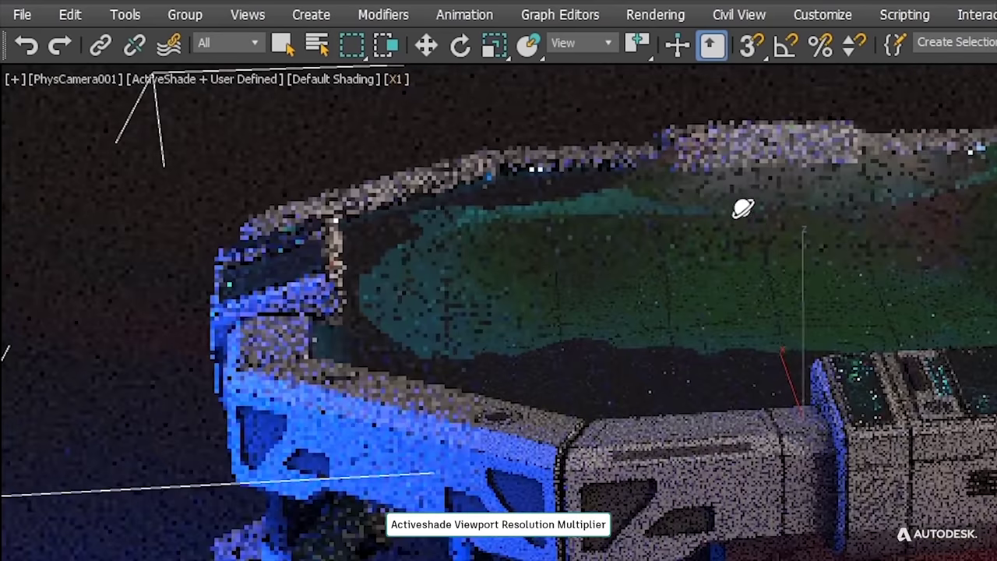
{"action": "middle_click_drag", "start_coordinate": [740, 207], "coordinate": [854, 255], "text": "alt"}
{"action": "left_click", "coordinate": [403, 79]}
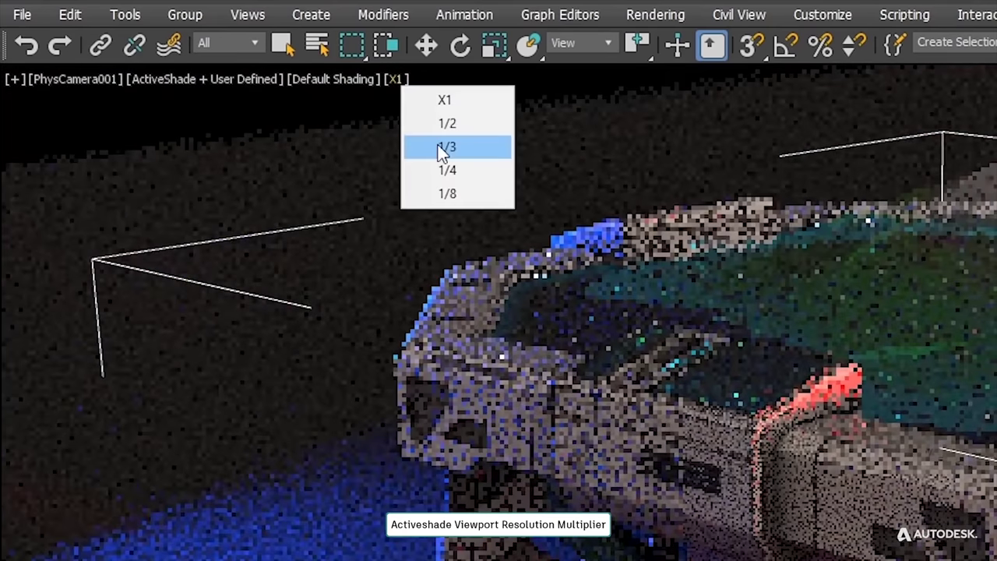
{"action": "left_click", "coordinate": [444, 169]}
Step: Set the Bitmap Random Tiling Scale Max to 6 for larger floor planks
{"action": "middle_click_drag", "start_coordinate": [792, 314], "coordinate": [848, 312], "text": "alt"}
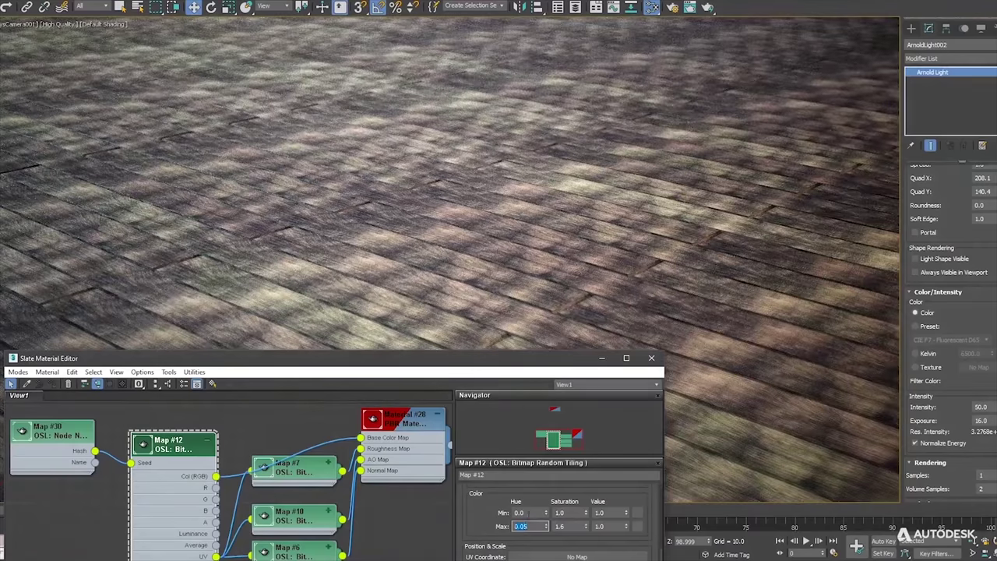
{"action": "scroll", "coordinate": [565, 514], "scroll_direction": "up", "scroll_amount": 2}
{"action": "type", "text": "6"}
{"action": "key", "text": "Tab"}
{"action": "key", "text": "Tab"}
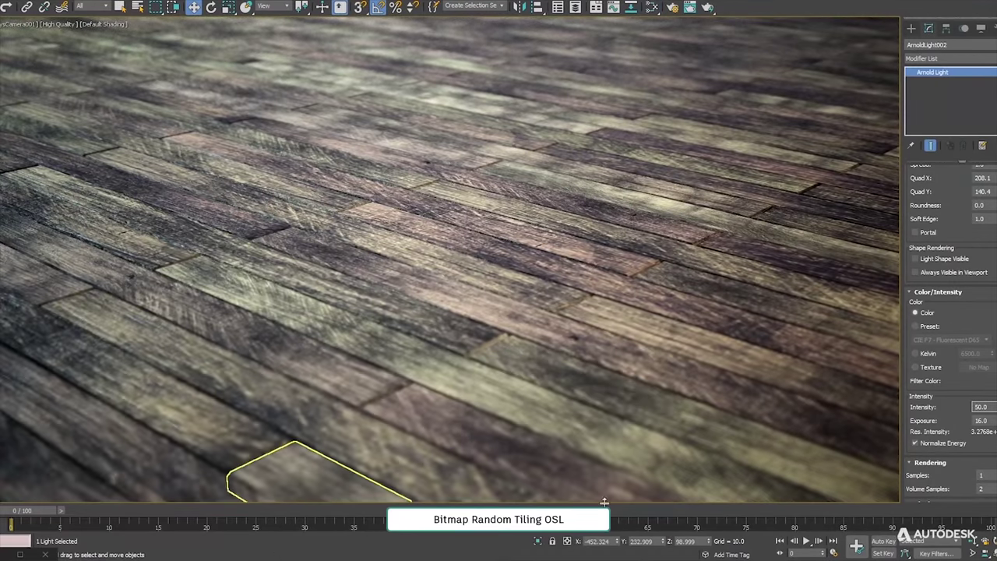
Step: Enable Randomization in the Bitmap Random Tiling map so the wood floor stops repeating
{"action": "left_click_drag", "start_coordinate": [501, 220], "coordinate": [490, 229]}
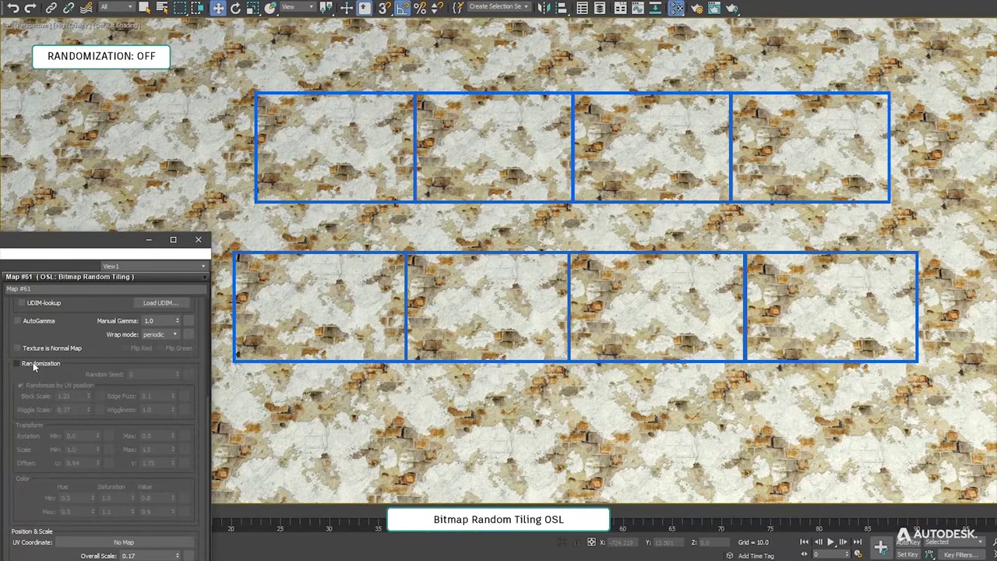
{"action": "left_click", "coordinate": [34, 364]}
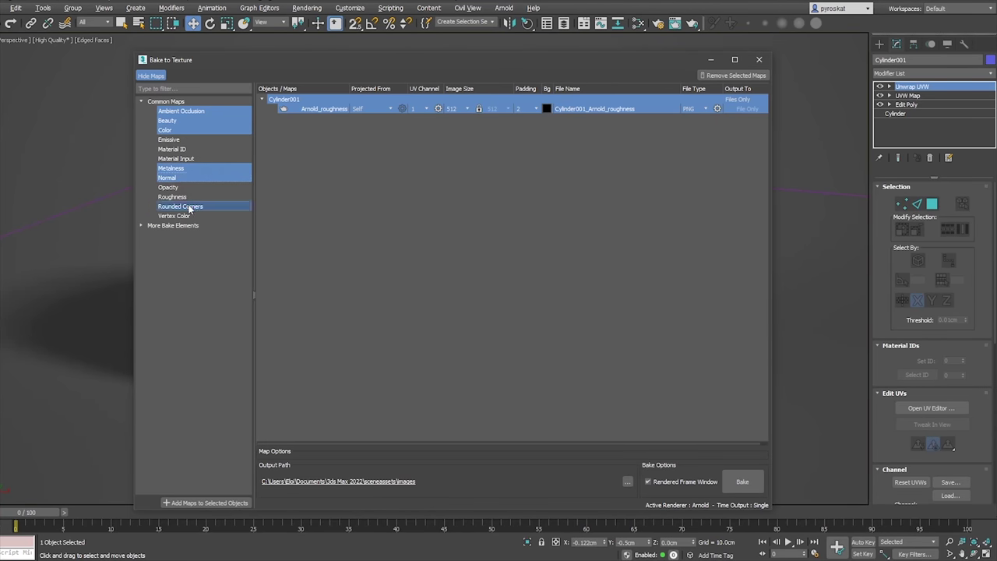
Step: Add seven maps to Cylinder001, projected from the detailed barrel chosen via Pick From List
{"action": "left_click", "coordinate": [205, 503]}
{"action": "left_click", "coordinate": [343, 165]}
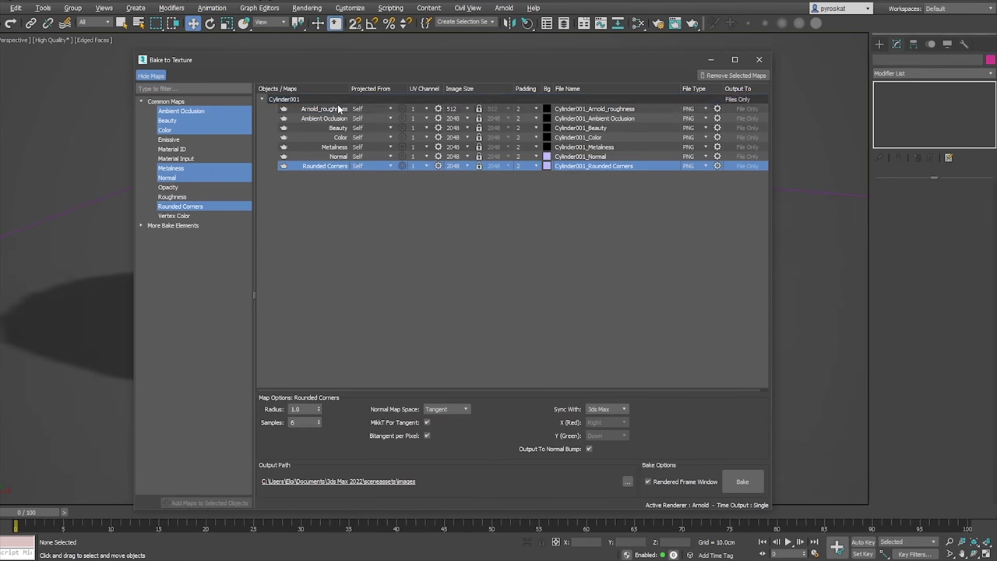
{"action": "left_click", "coordinate": [411, 109], "text": "shift"}
{"action": "left_click", "coordinate": [389, 109]}
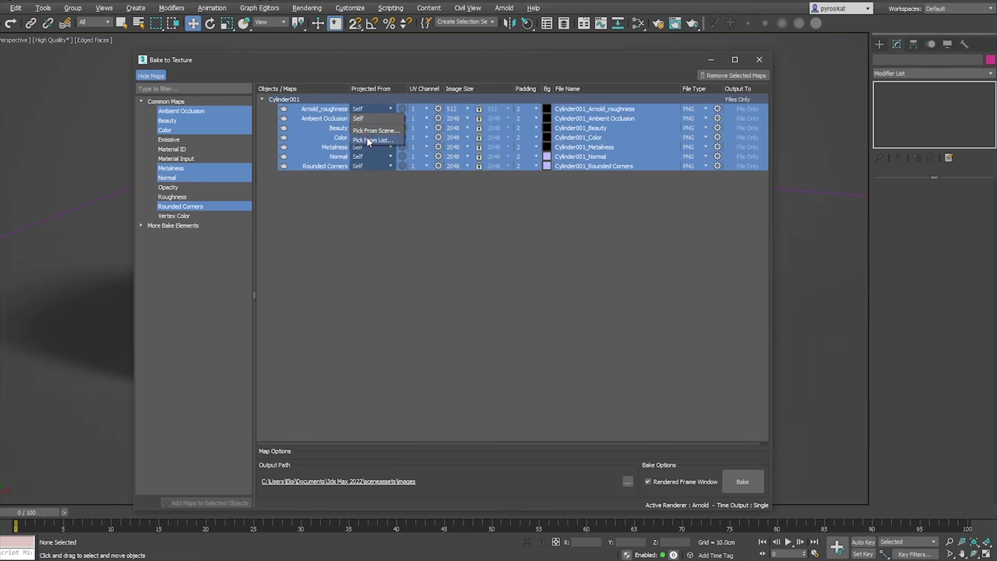
{"action": "left_click", "coordinate": [370, 134]}
{"action": "left_click", "coordinate": [156, 286]}
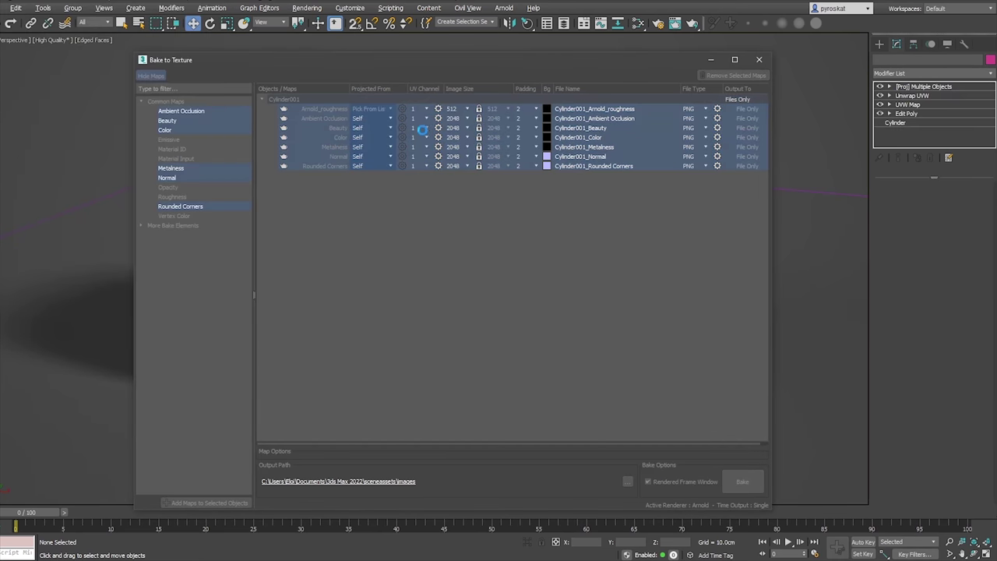
{"action": "left_click", "coordinate": [403, 110]}
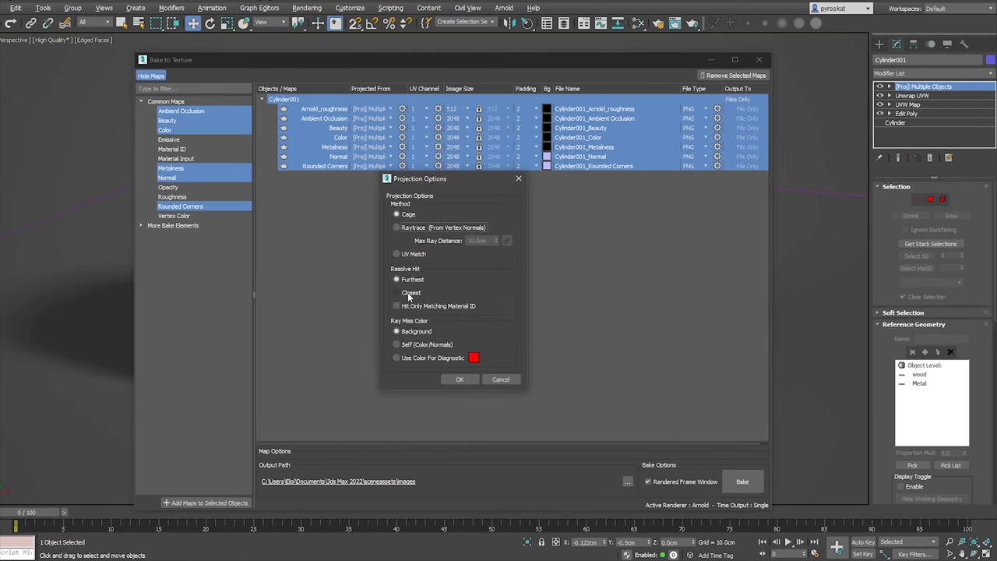
{"action": "left_click", "coordinate": [466, 378]}
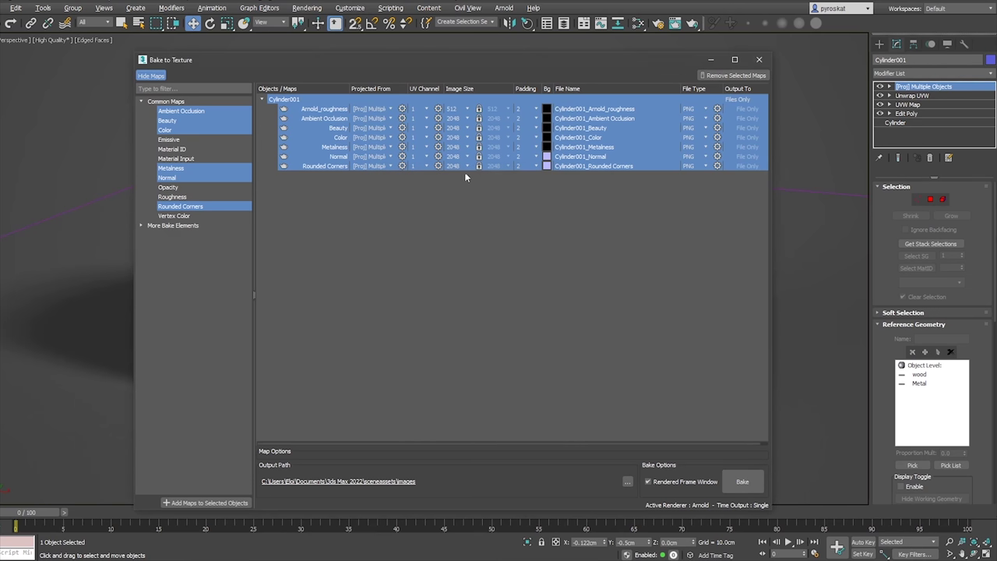
Step: Set all seven maps to 1024 image size and review each map's options
{"action": "left_click", "coordinate": [465, 108]}
{"action": "left_click", "coordinate": [455, 128]}
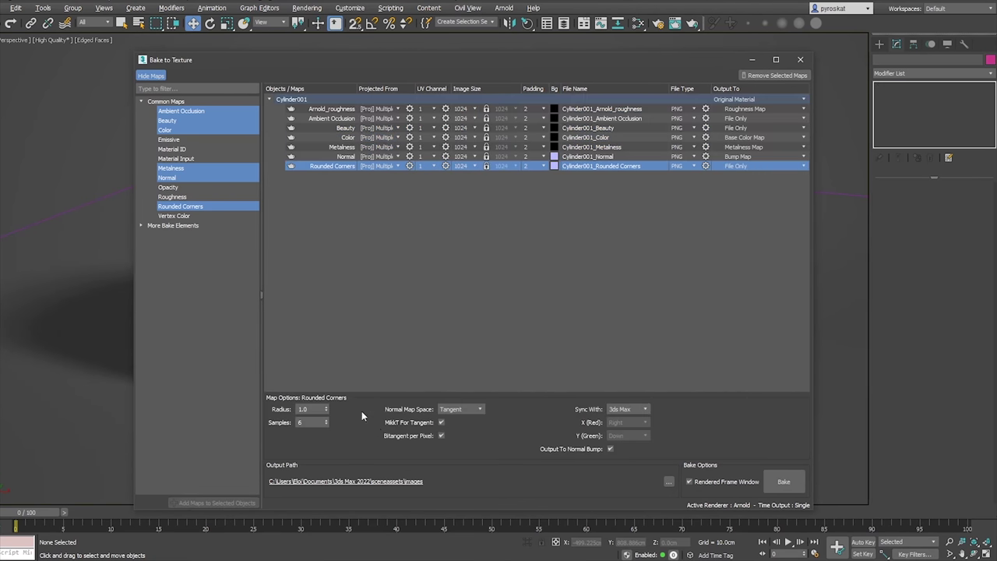
{"action": "left_click", "coordinate": [343, 156]}
{"action": "left_click", "coordinate": [343, 146]}
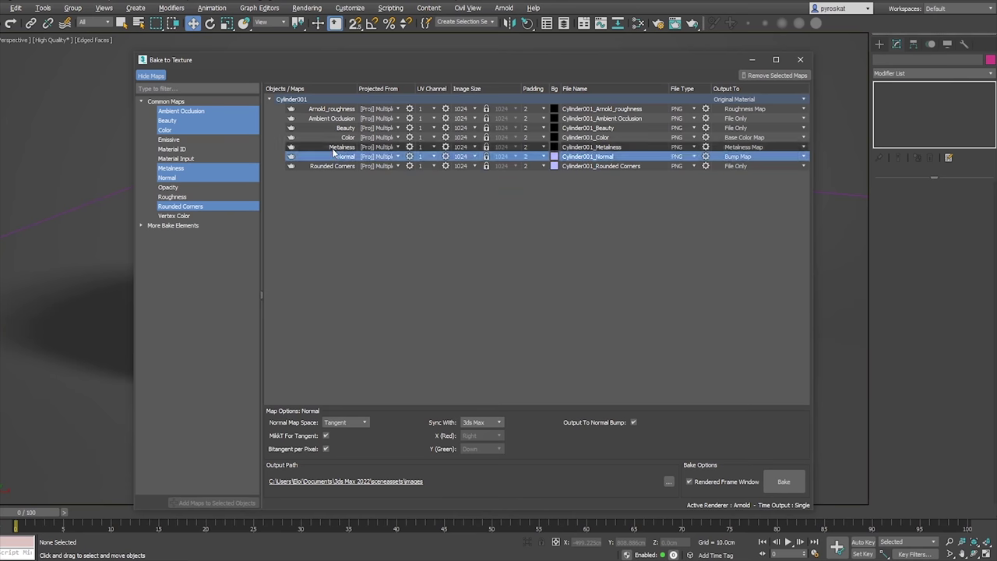
{"action": "left_click", "coordinate": [343, 137]}
{"action": "left_click", "coordinate": [343, 128]}
{"action": "left_click", "coordinate": [343, 118]}
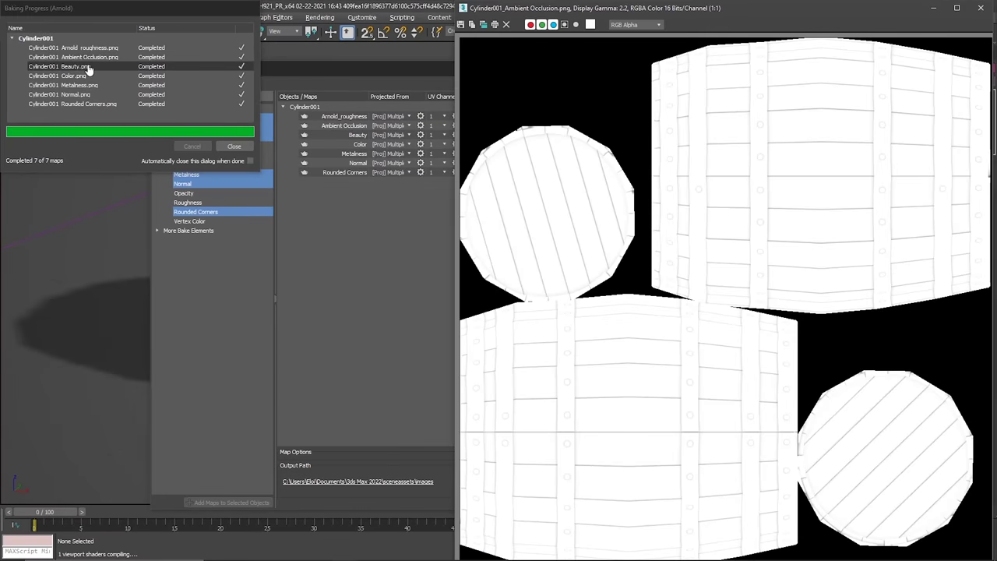
Step: View the baked Beauty and other maps and compare the two barrels
{"action": "double_click", "coordinate": [78, 66]}
{"action": "double_click", "coordinate": [80, 75]}
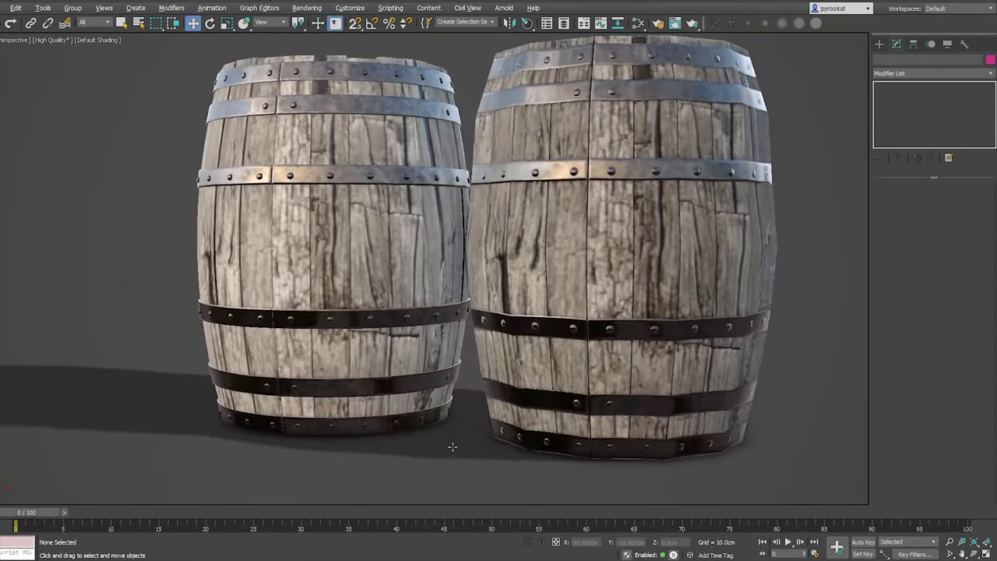
{"action": "mouse_move", "coordinate": [452, 446]}
{"action": "middle_mouse_down", "text": "alt"}
{"action": "mouse_move", "coordinate": [517, 449]}
{"action": "mouse_move", "coordinate": [467, 447]}
{"action": "middle_mouse_up", "text": "alt"}
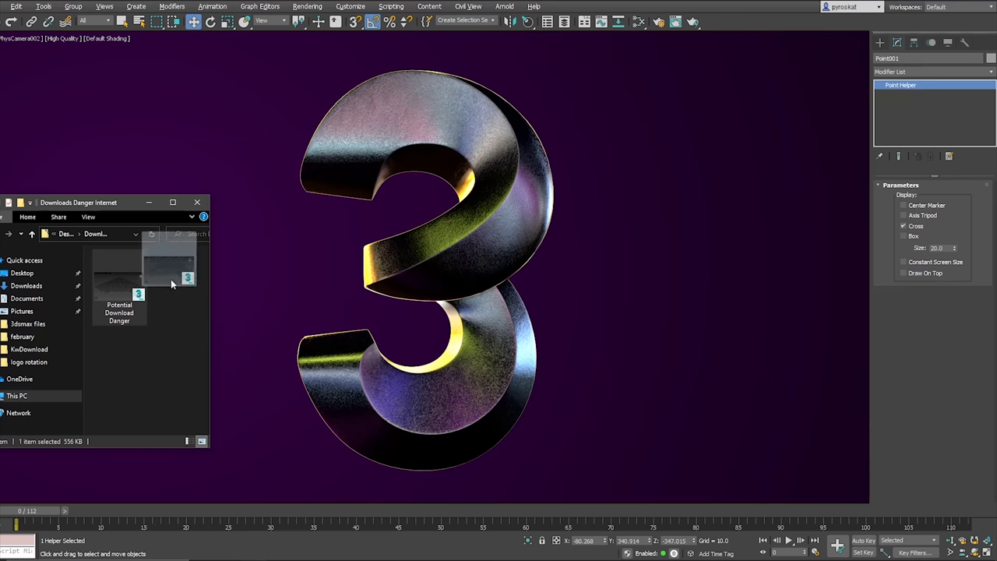
Step: Merge the Potential Download Danger .max file, dismissing the blocked-script Security Messages and Scene Converter
{"action": "left_click_drag", "start_coordinate": [296, 266], "coordinate": [297, 268]}
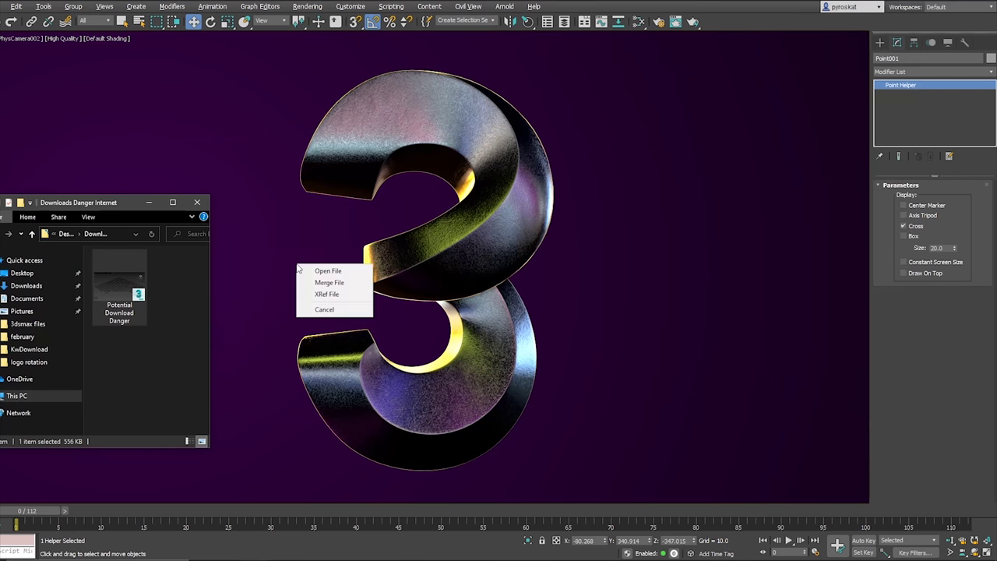
{"action": "left_click", "coordinate": [313, 283]}
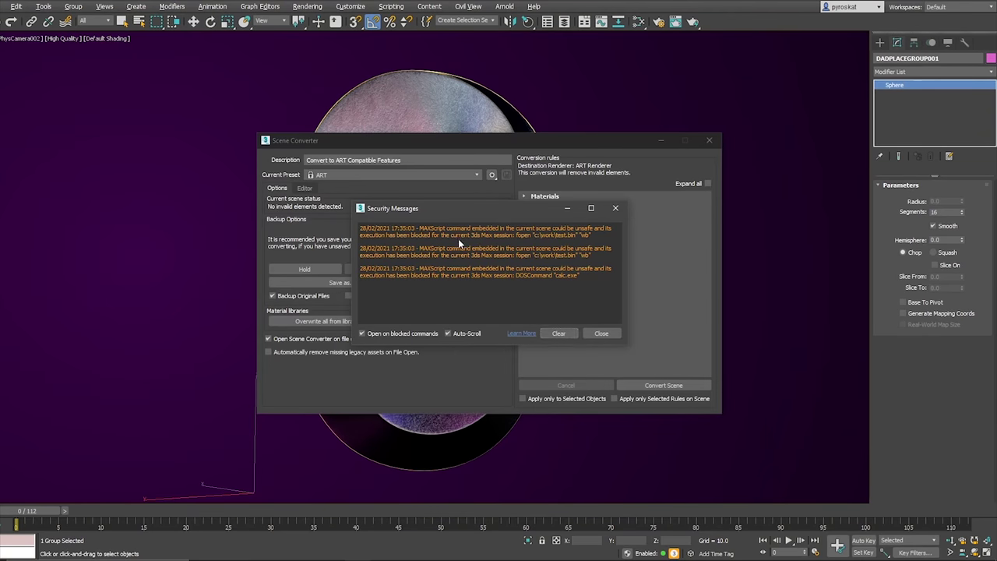
{"action": "left_click", "coordinate": [601, 333]}
{"action": "left_click", "coordinate": [705, 141]}
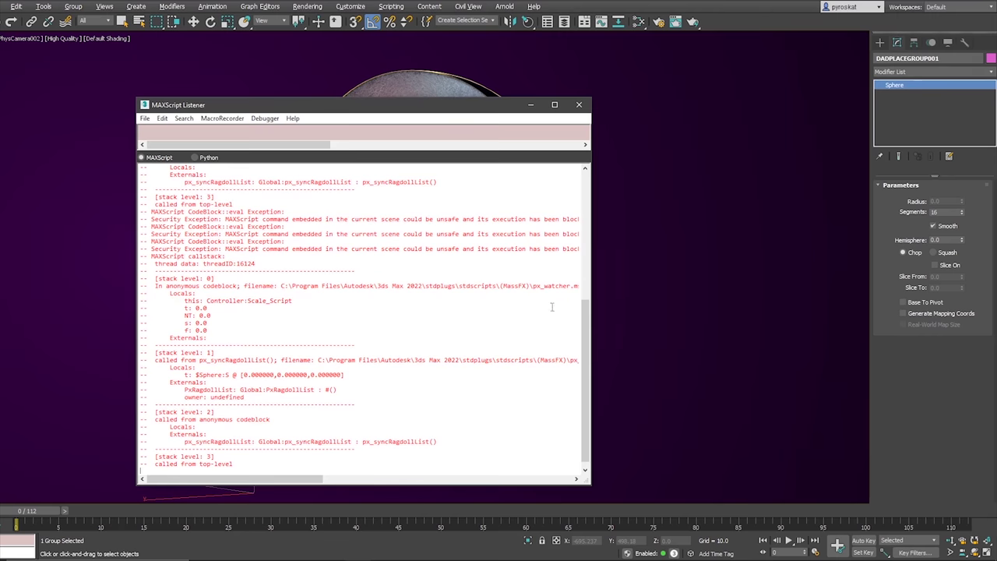
{"action": "mouse_move", "coordinate": [586, 335]}
{"action": "left_mouse_down"}
{"action": "mouse_move", "coordinate": [602, 255]}
{"action": "mouse_move", "coordinate": [588, 352]}
{"action": "left_mouse_up"}
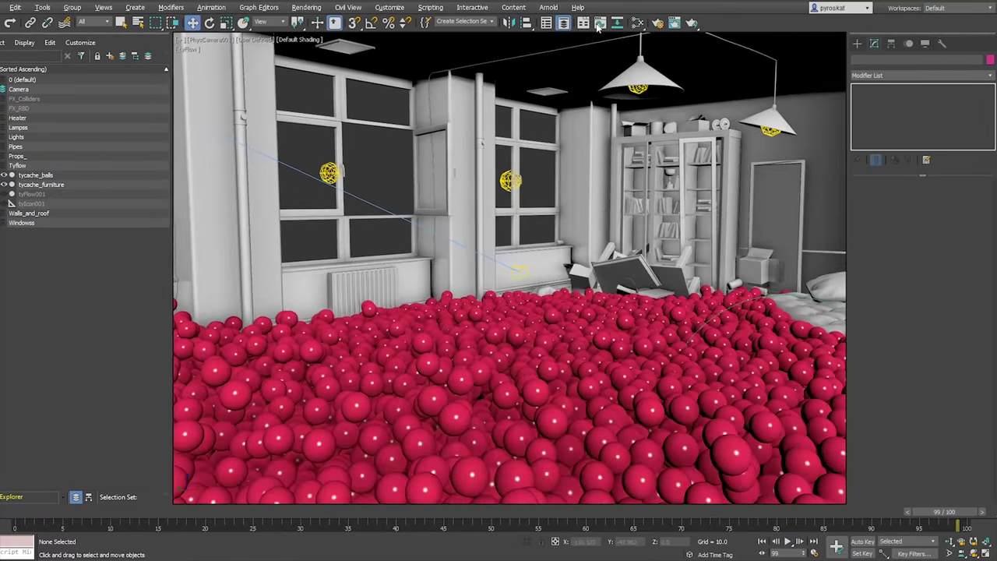
Step: Render in Arnold RenderView and tint the Back light group purple-blue in the Light Mixer
{"action": "left_click", "coordinate": [599, 23]}
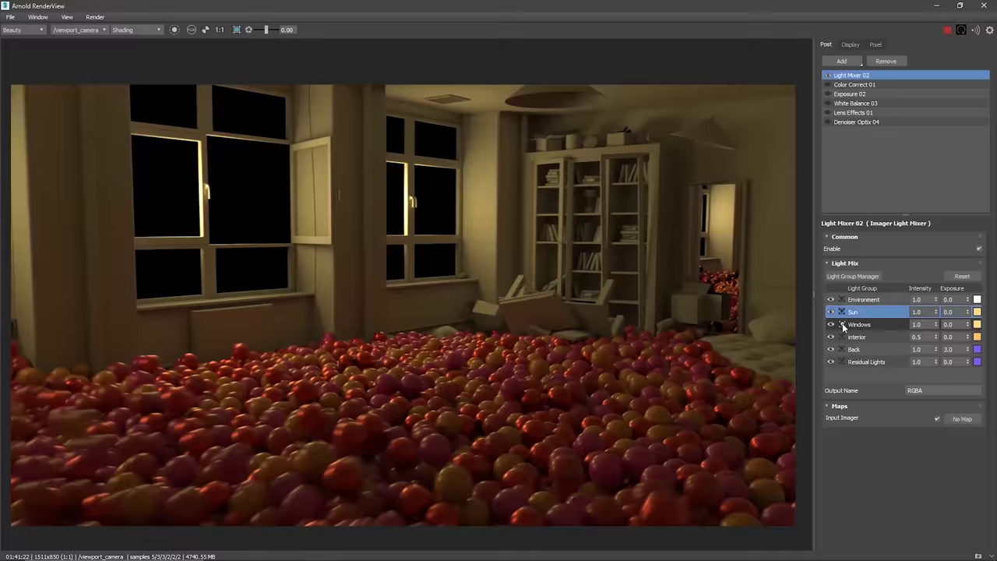
{"action": "left_click", "coordinate": [842, 327]}
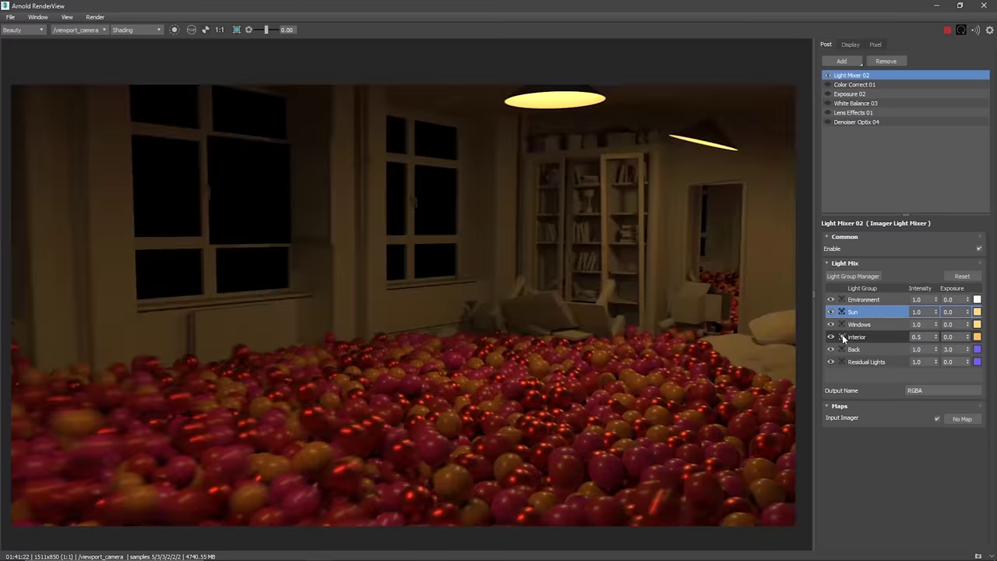
{"action": "left_click", "coordinate": [842, 349]}
{"action": "left_click", "coordinate": [976, 349]}
{"action": "left_click_drag", "start_coordinate": [380, 79], "coordinate": [351, 66]}
{"action": "left_click", "coordinate": [384, 160]}
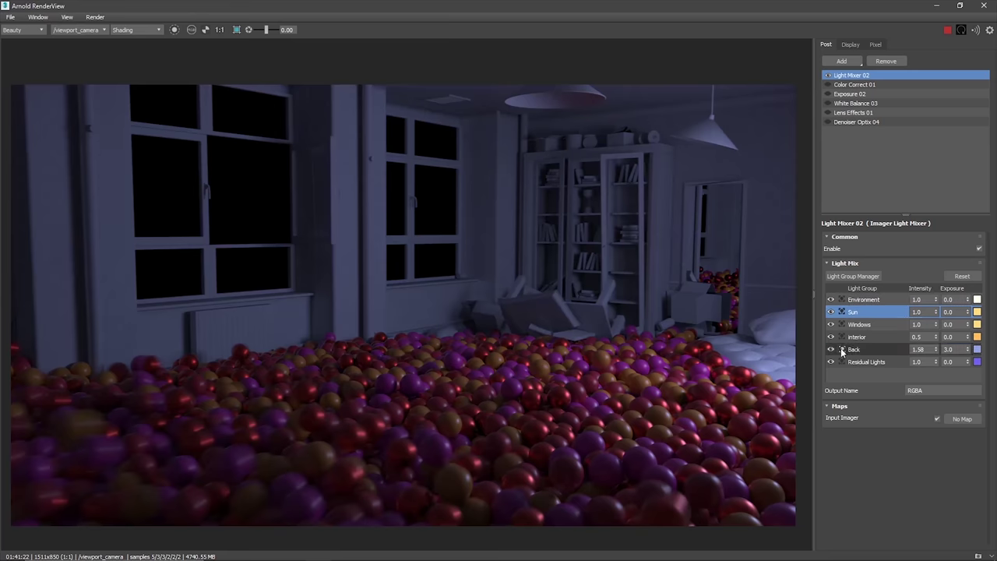
Step: Re-enable and brighten the Interior light group, then review the Exposure, White Balance and Lens Effects imagers
{"action": "left_click", "coordinate": [842, 349]}
{"action": "left_click", "coordinate": [842, 349]}
{"action": "left_click_drag", "start_coordinate": [938, 337], "coordinate": [929, 259]}
{"action": "left_click", "coordinate": [841, 94]}
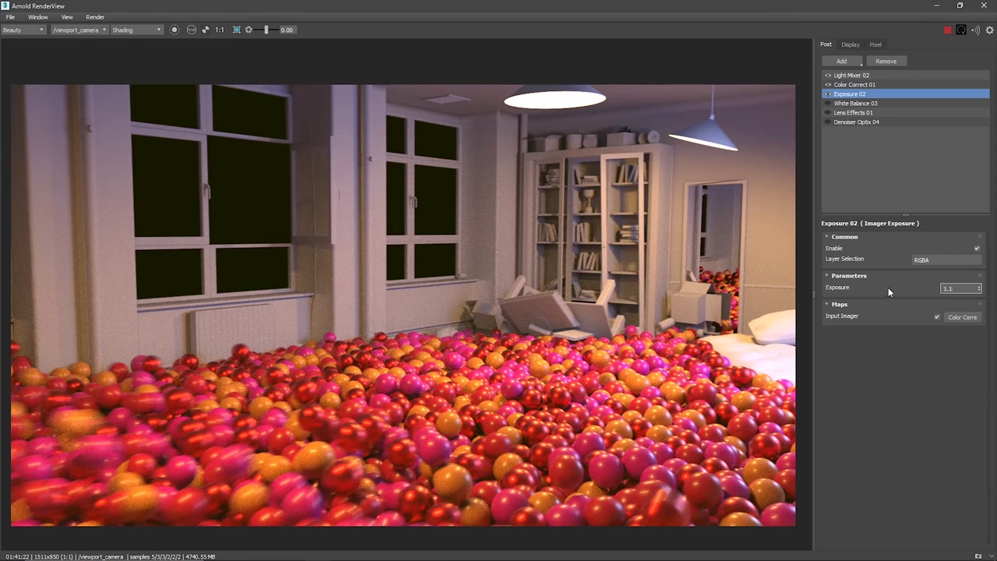
{"action": "left_click", "coordinate": [841, 103]}
{"action": "left_click", "coordinate": [833, 113]}
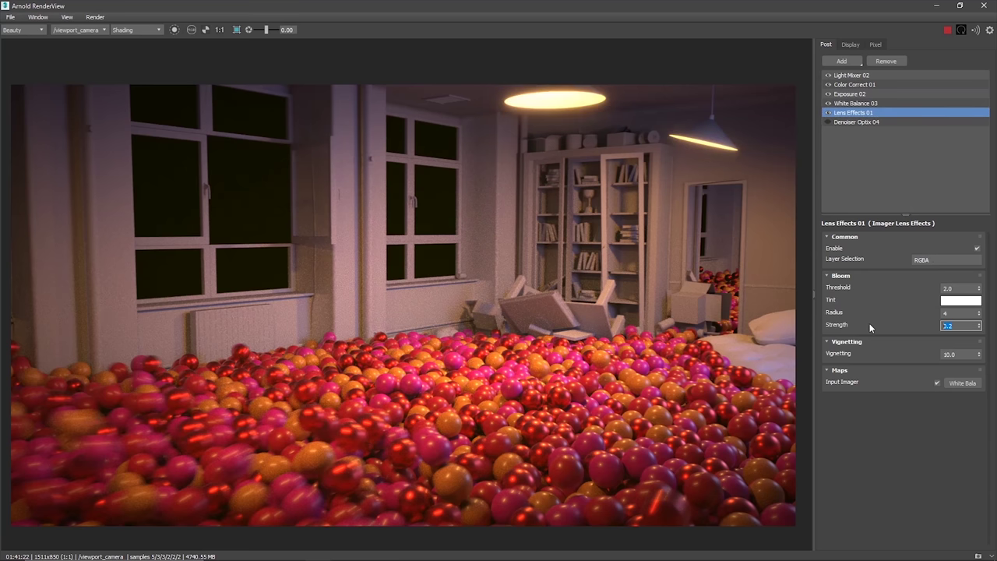